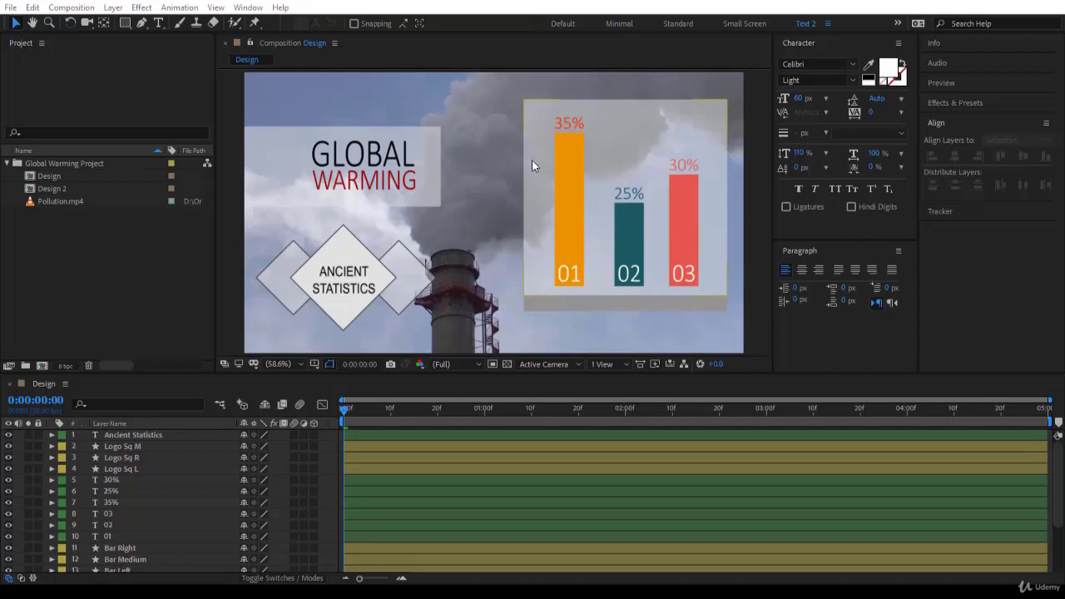
- Deselect all layers and switch to the Default workspace
click(404, 152)
key(ctrl+shift+a)
click(566, 24)
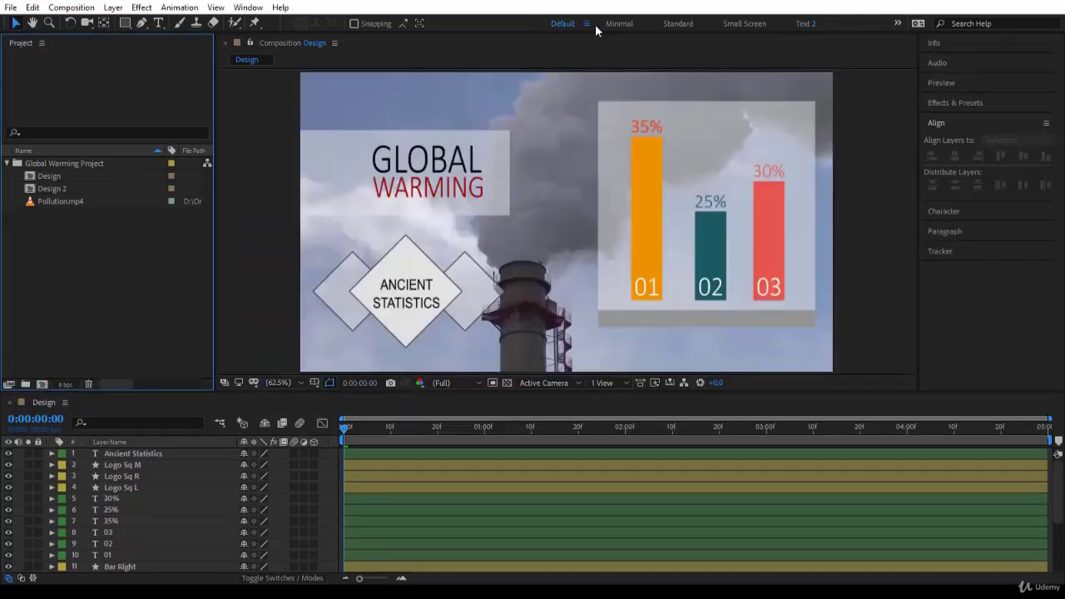
- Reset the Default workspace to its saved layout and close the extra right panel
click(586, 24)
click(620, 27)
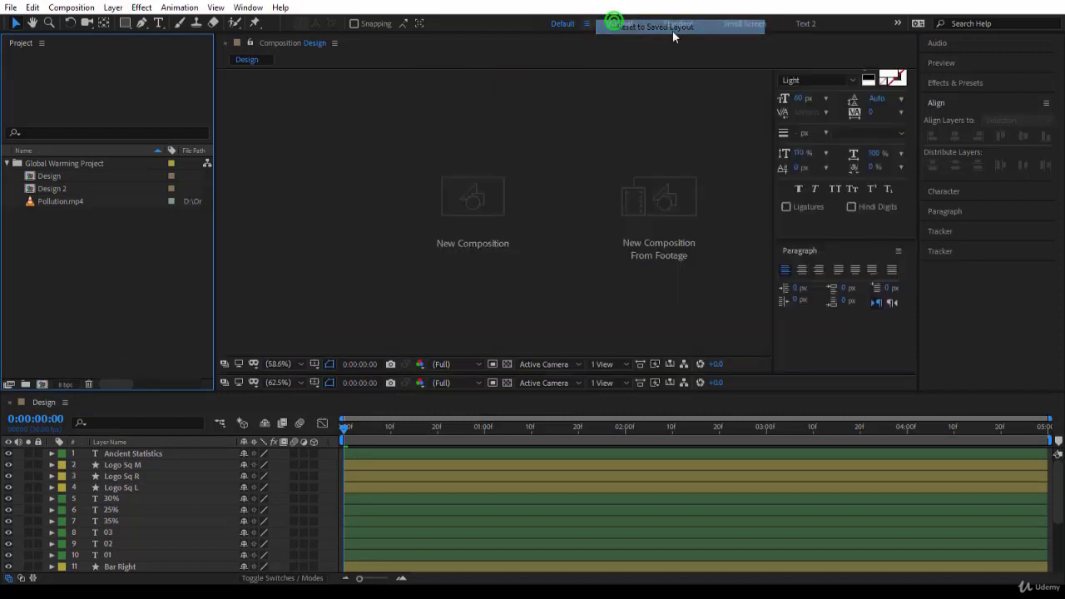
click(1046, 143)
click(1013, 150)
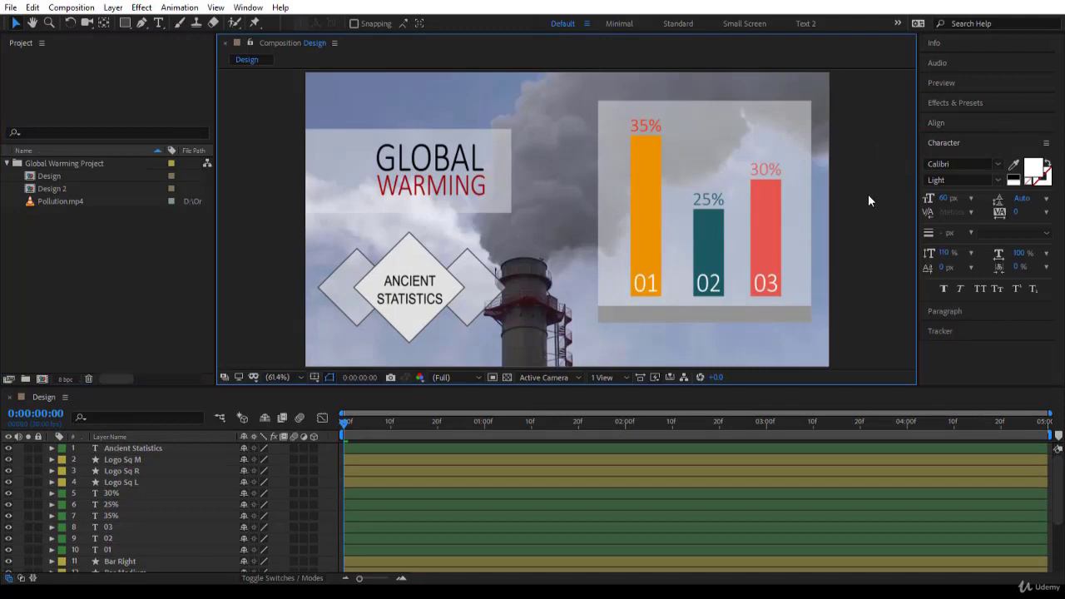
- Duplicate the Design 2 composition with Ctrl+D and rename the copy 'Animate'
click(65, 188)
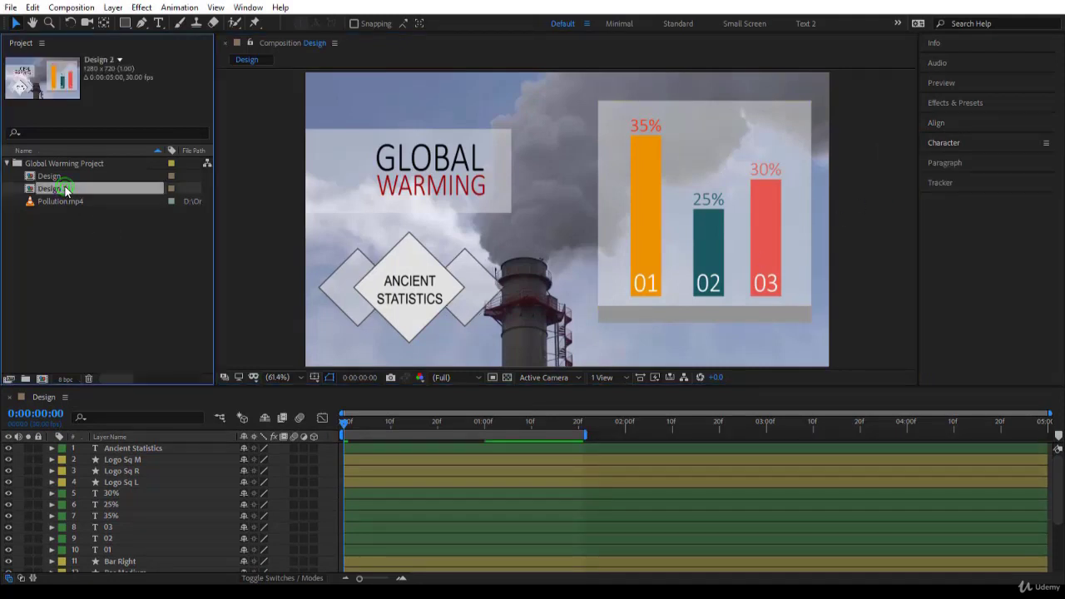
key(ctrl+d)
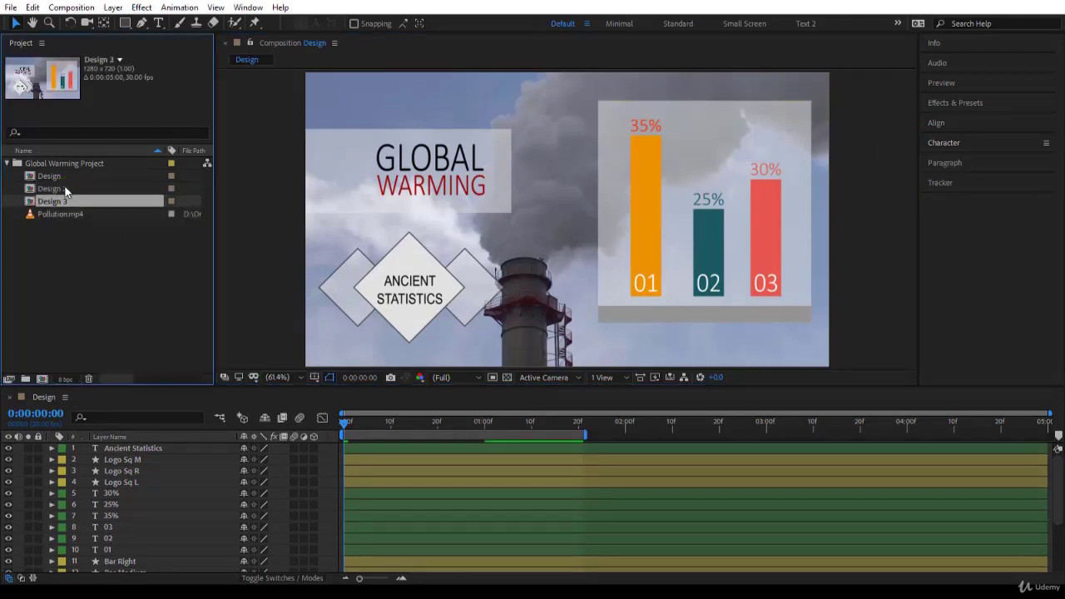
key(Return)
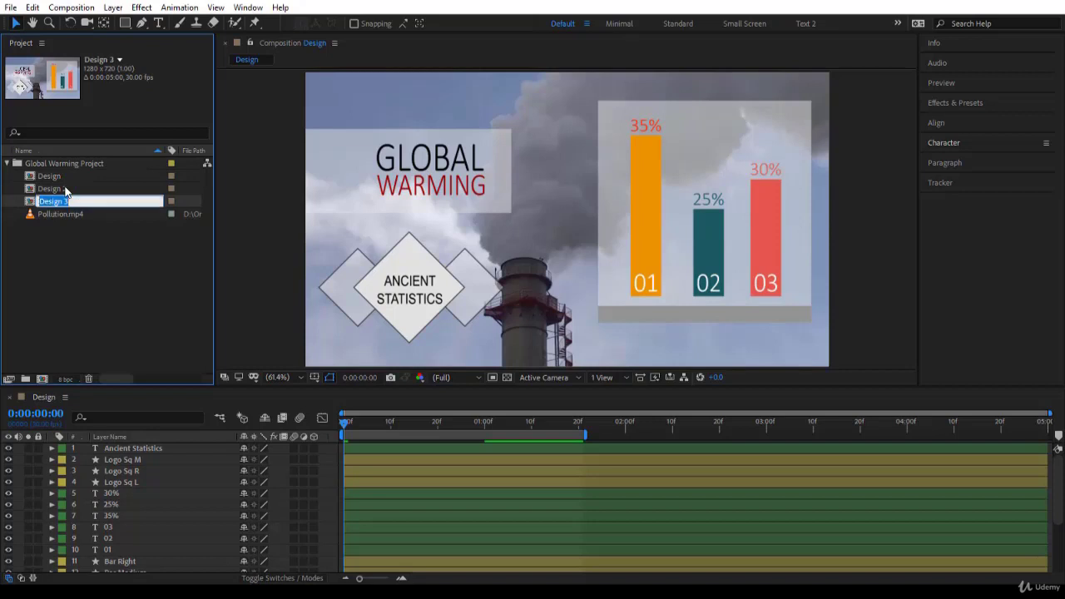
text(Animate)
key(Return)
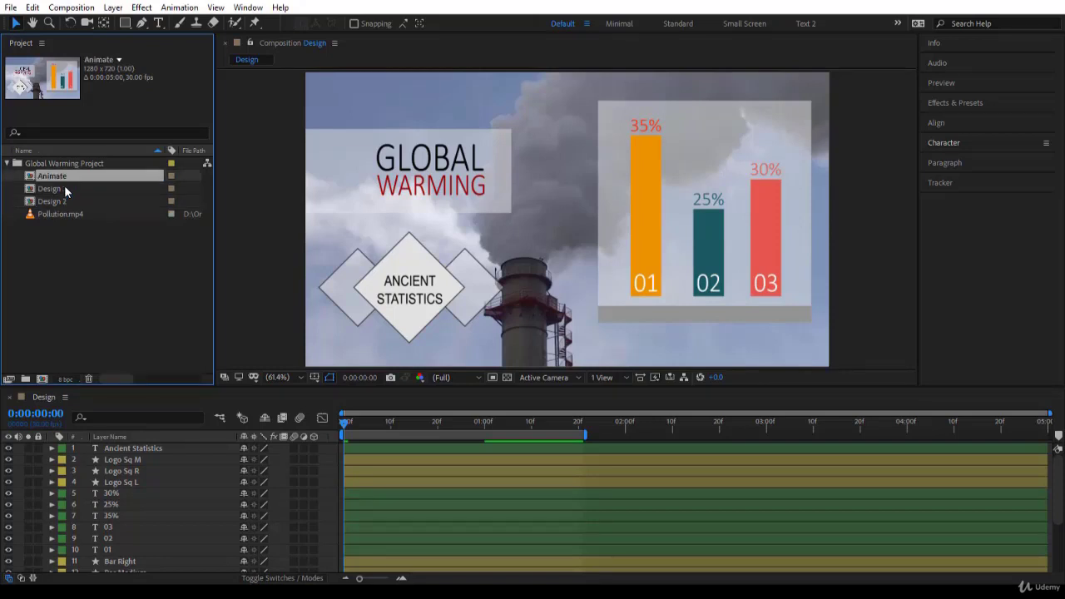
- Show Bar Under Global's Scale and move its anchor point to the box's left edge
click(344, 184)
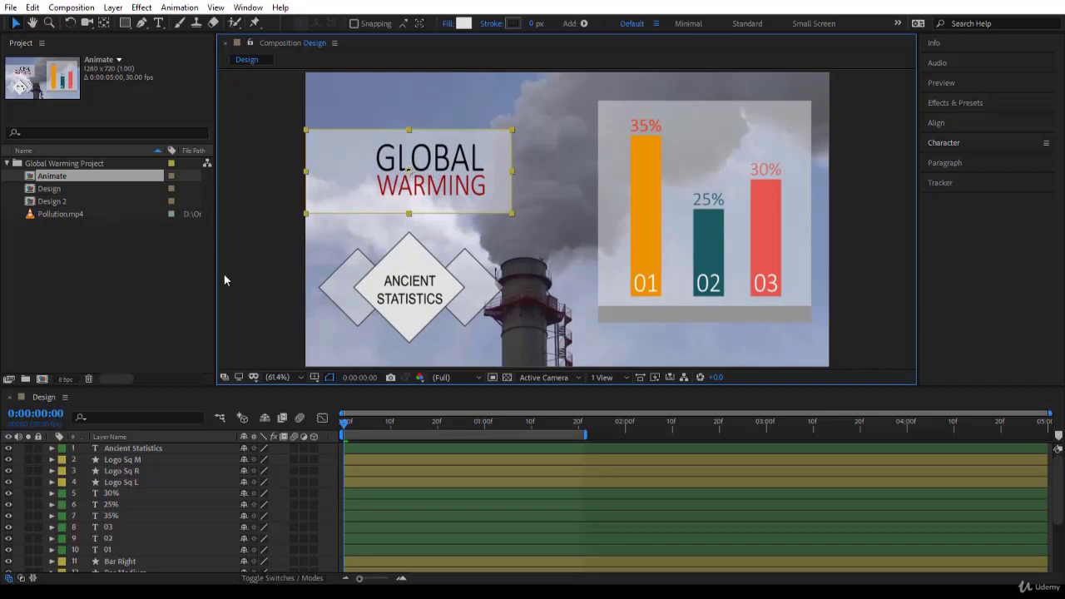
scroll(115, 538, down, 2)
scroll(125, 545, down, 3)
click(167, 555)
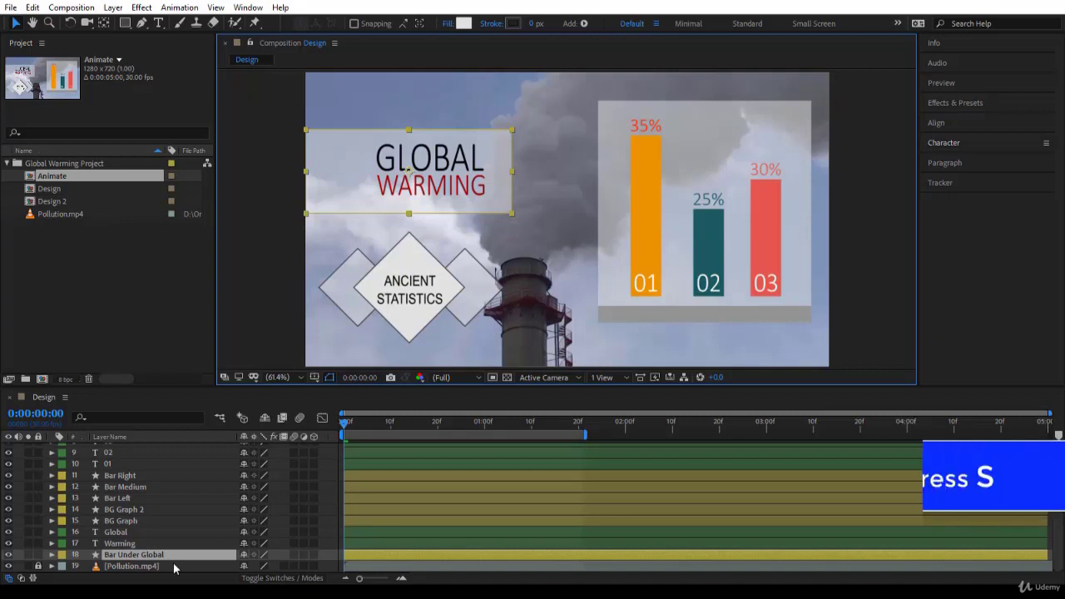
key(s)
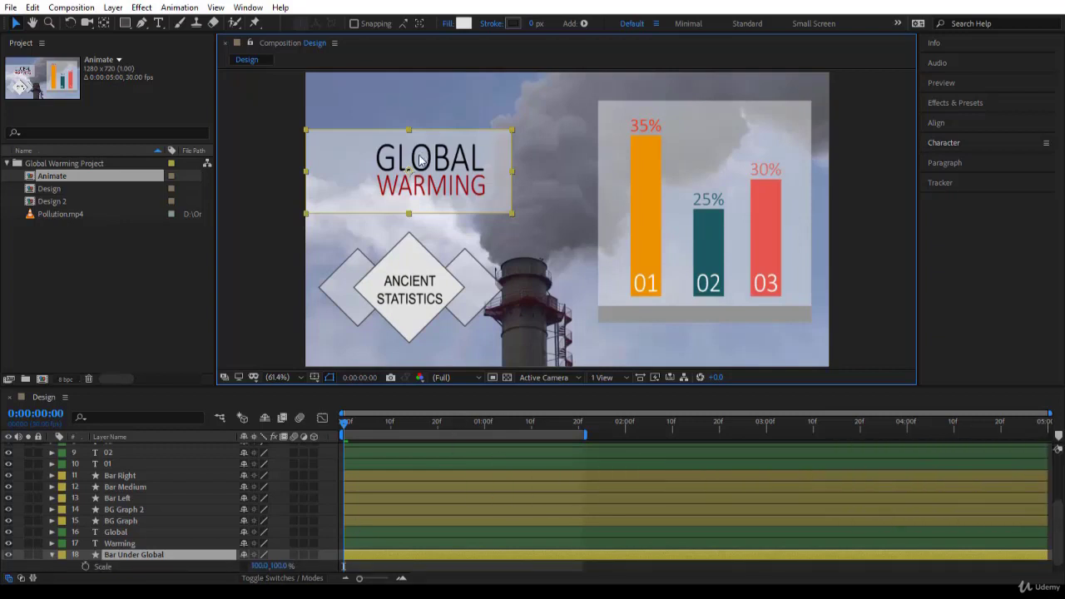
key(y)
drag(414, 177, 267, 171)
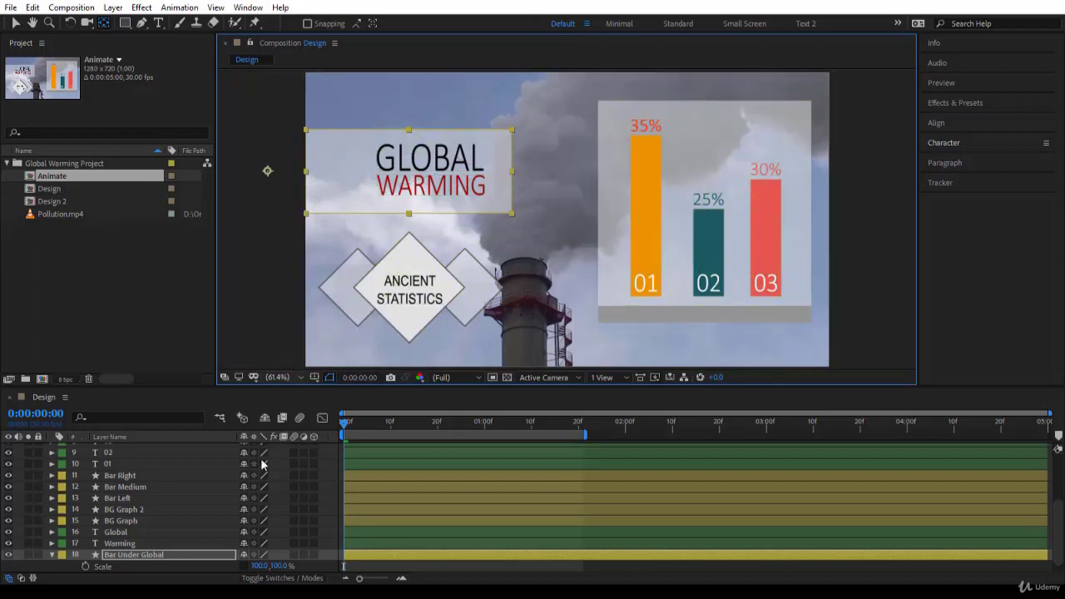
scroll(255, 557, down, 1)
click(249, 555)
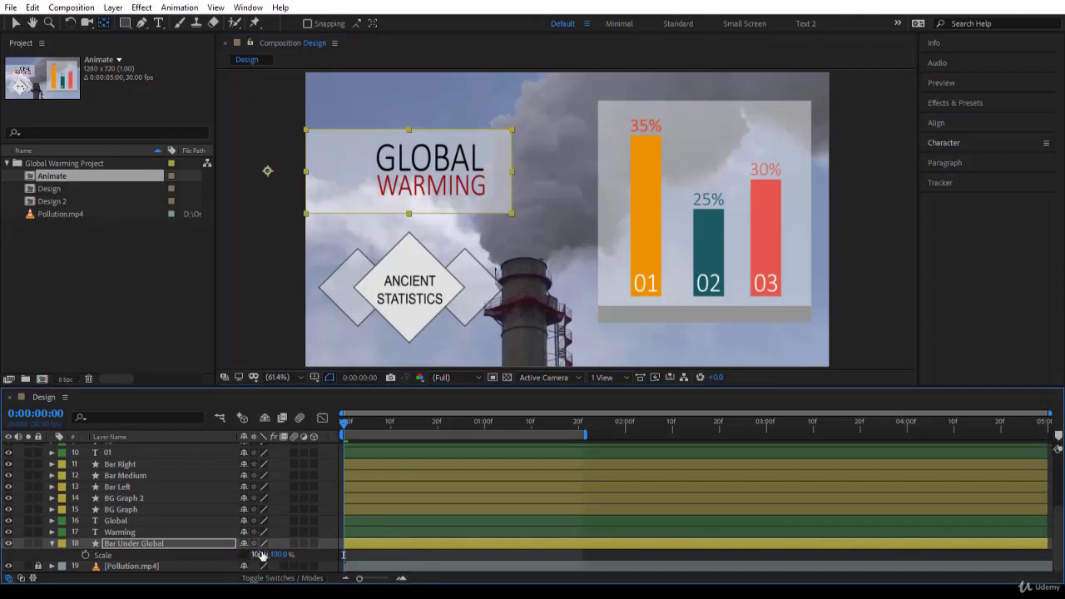
drag(255, 554, 283, 552)
- Keyframe the box's Scale at 100% on frame 20 and 0,100% at frame 0
drag(345, 423, 438, 451)
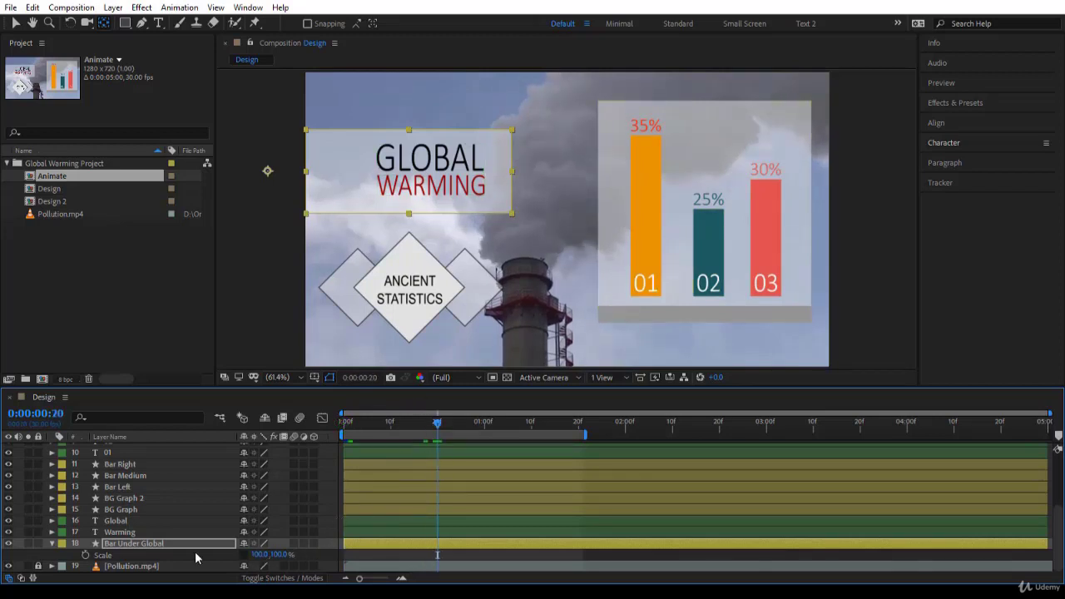
click(86, 555)
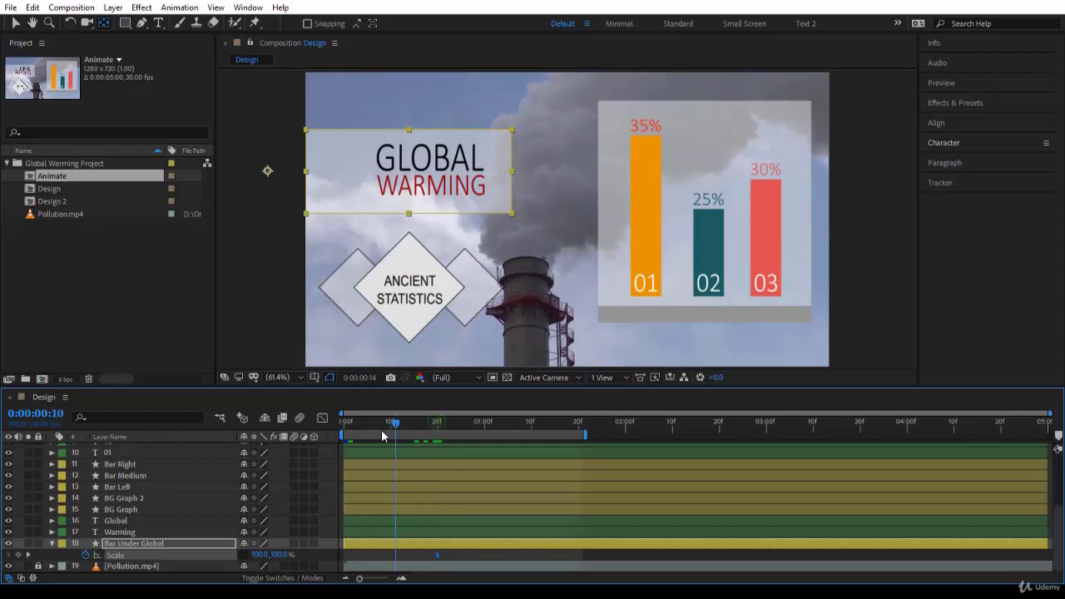
drag(438, 427, 341, 426)
click(260, 554)
text(0)
key(Return)
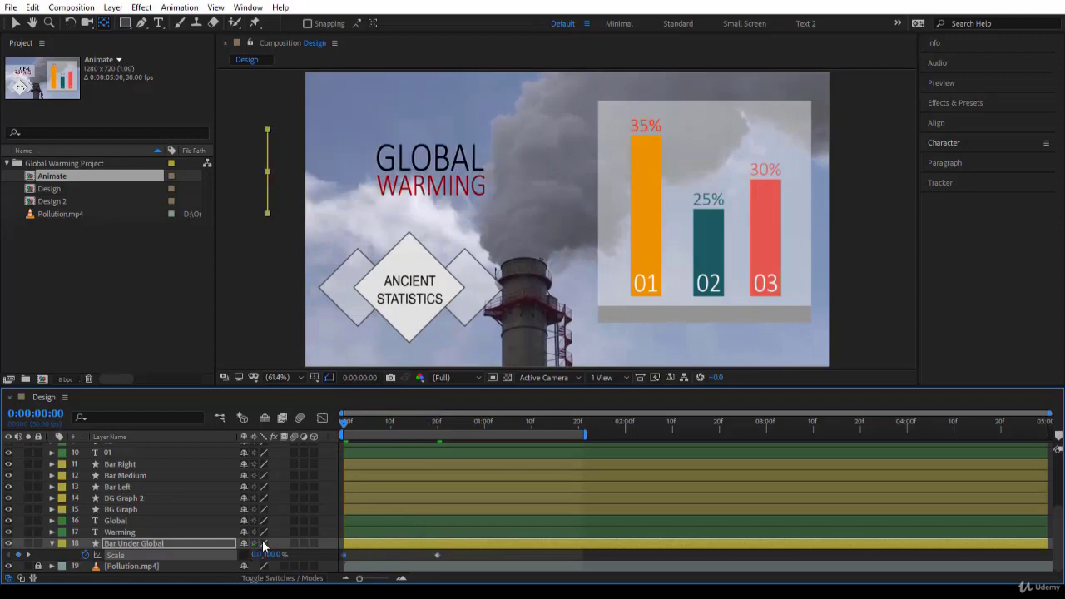
drag(348, 427, 313, 453)
- Set Position keyframes for the GLOBAL and WARMING text layers at frame 20
click(399, 168)
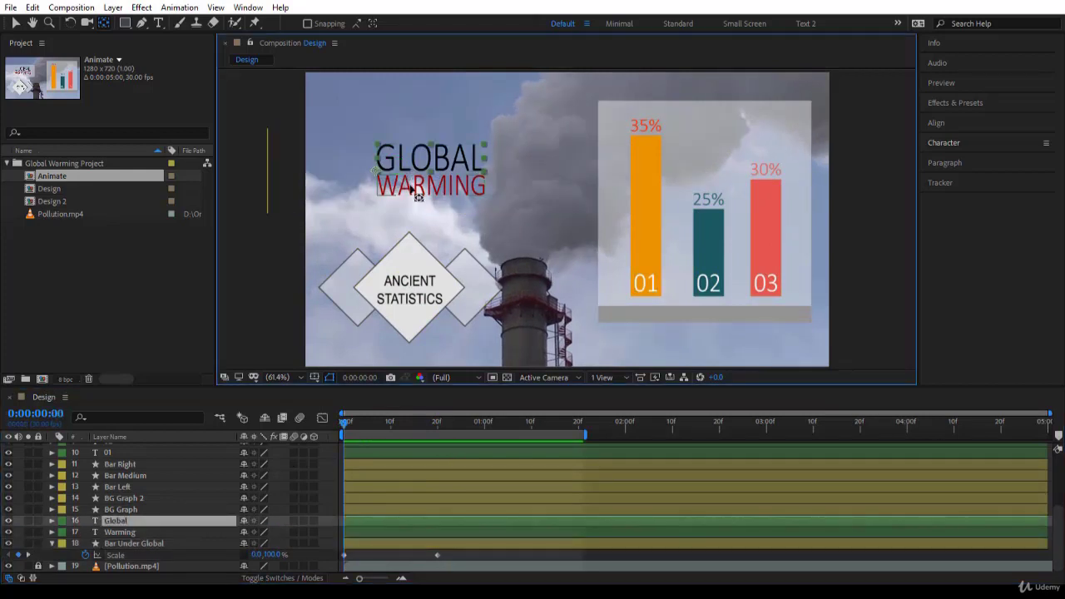
shift+click(403, 185)
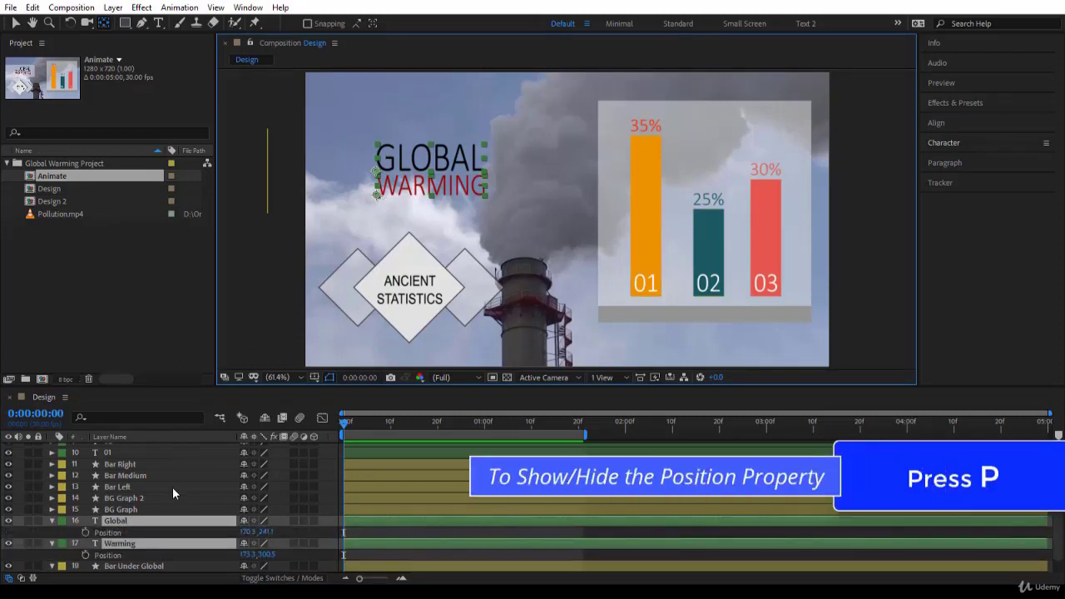
key(p)
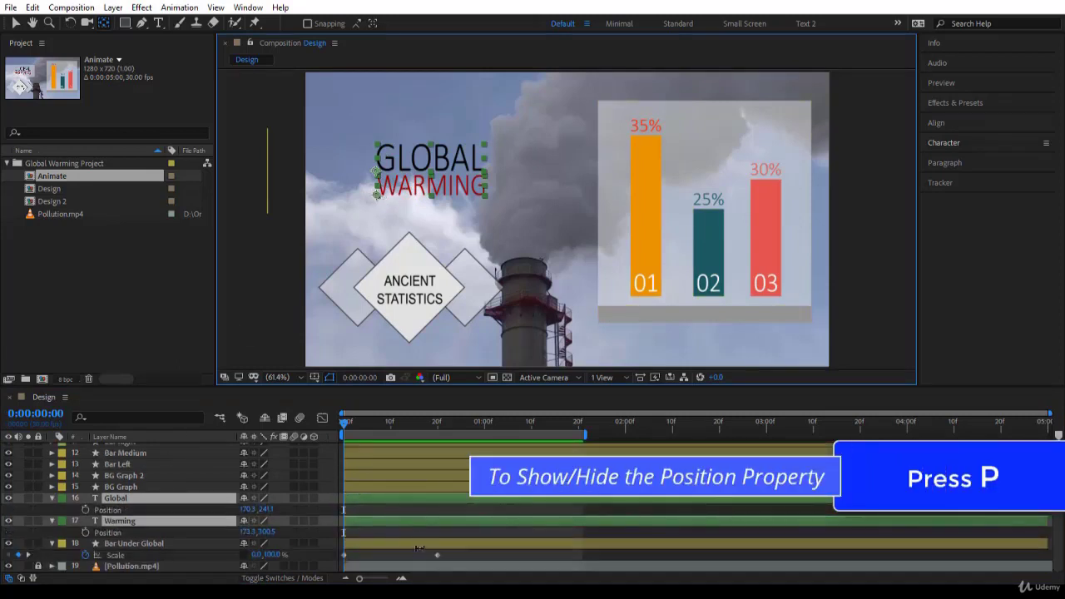
key(k)
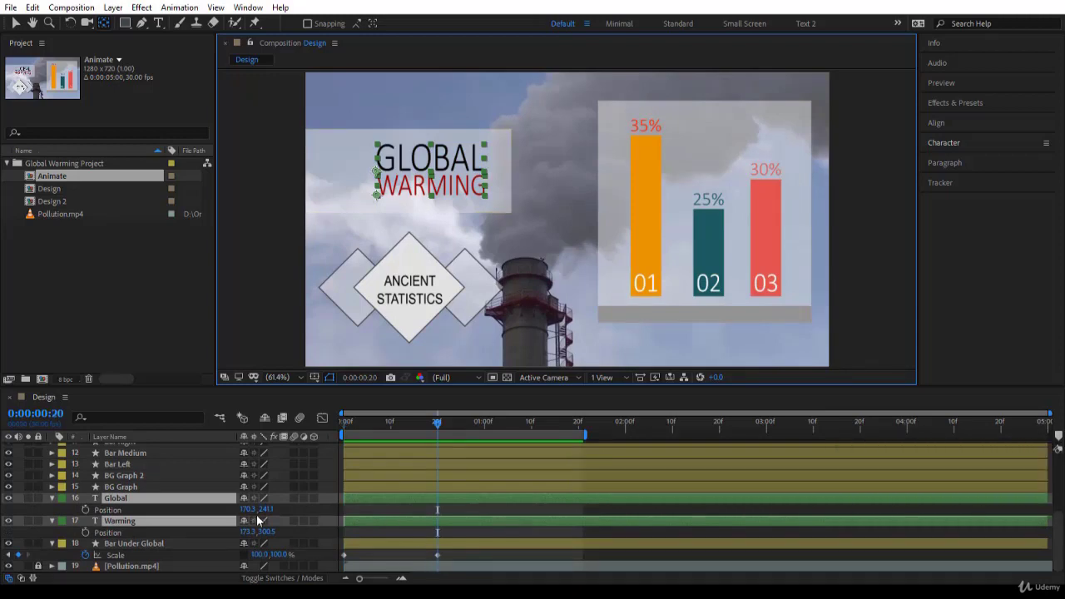
key(alt+shift+p)
- At frame 0, move GLOBAL WARMING off the comp's left edge and preview it sliding in
drag(438, 426, 331, 424)
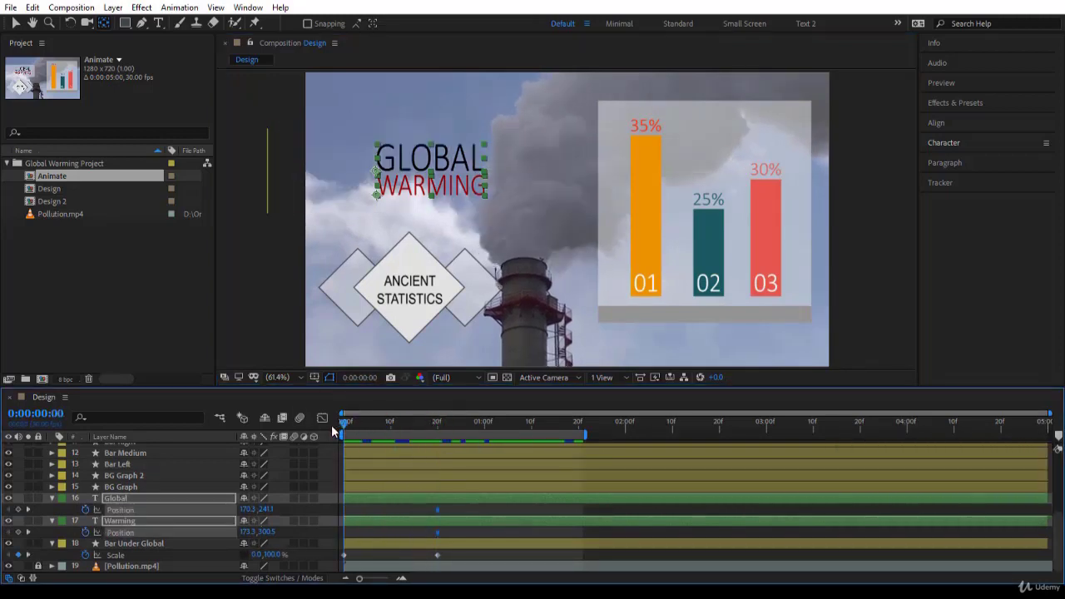
key(alt+shift+p)
key(v)
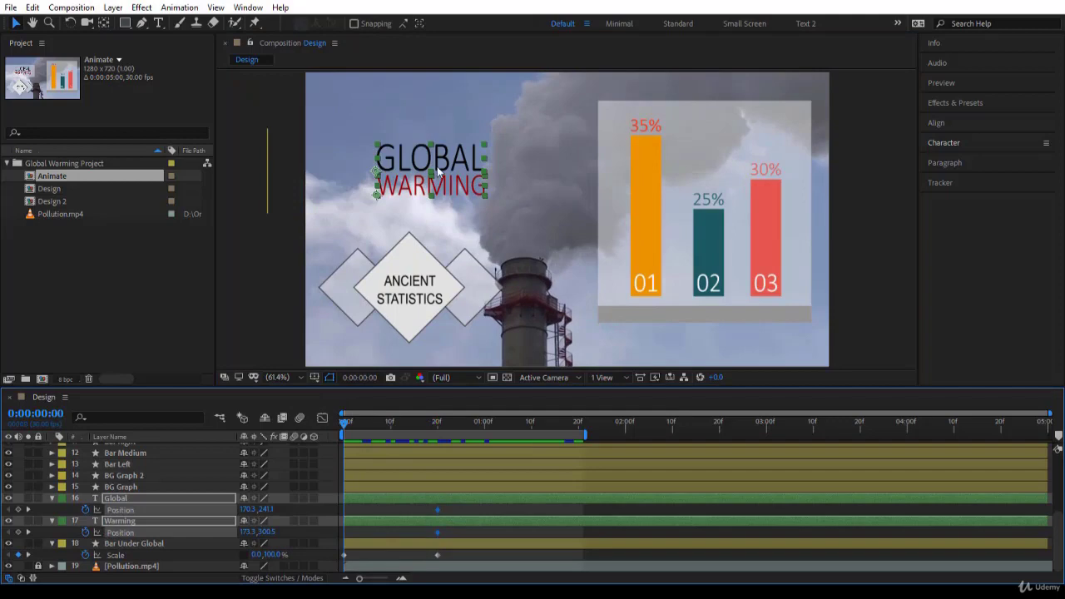
click(441, 167)
drag(393, 169, 250, 174)
click(306, 434)
key(space)
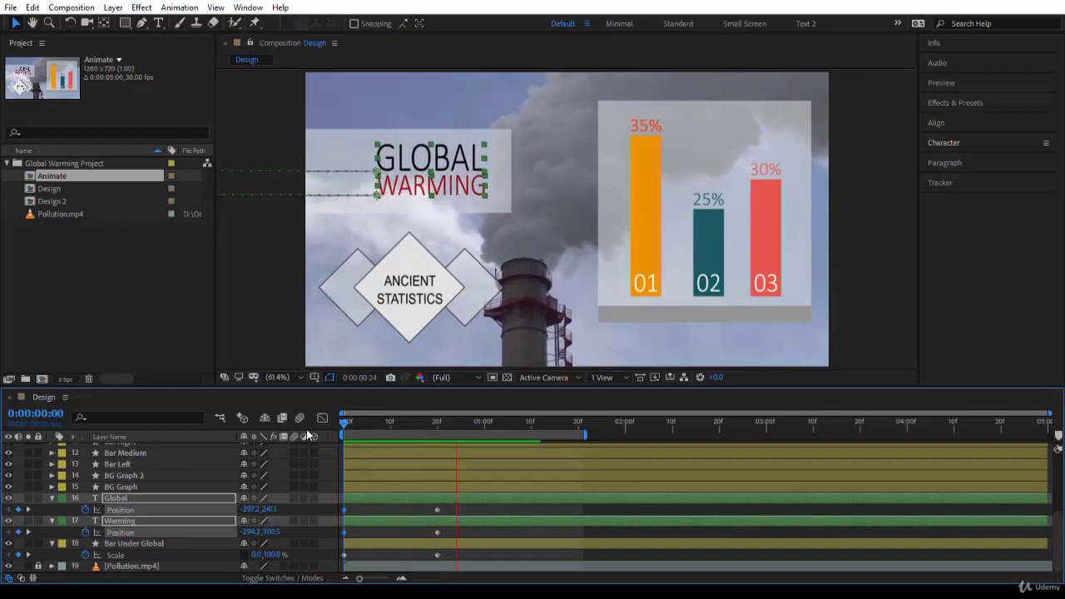
click(342, 426)
drag(342, 426, 461, 426)
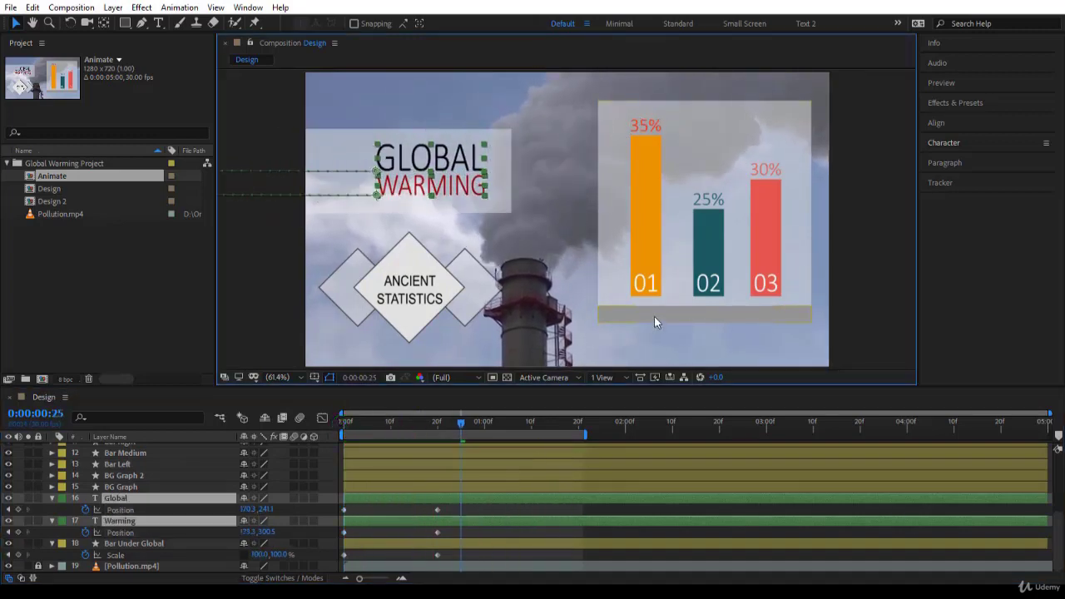
click(711, 124)
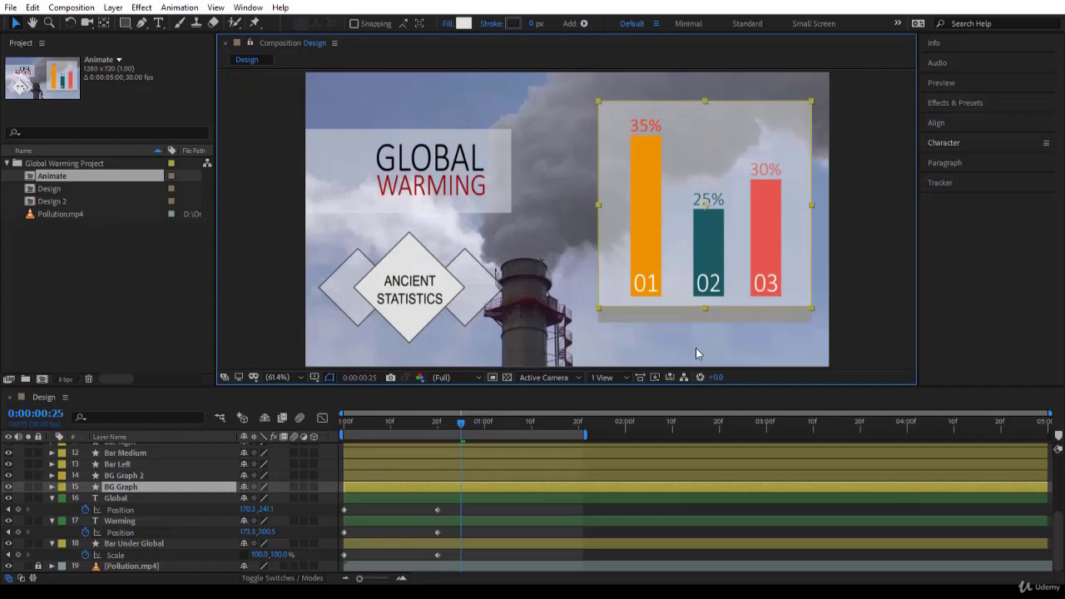
- Move the grey BG Graph 2 bar's anchor point to its left end and fit the viewer
click(703, 315)
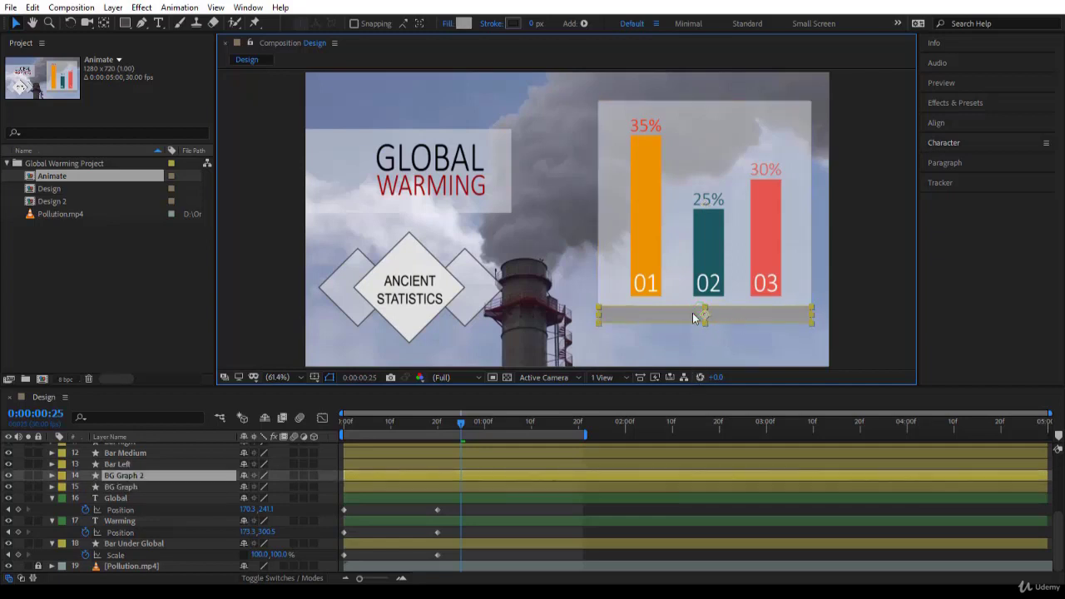
click(701, 210)
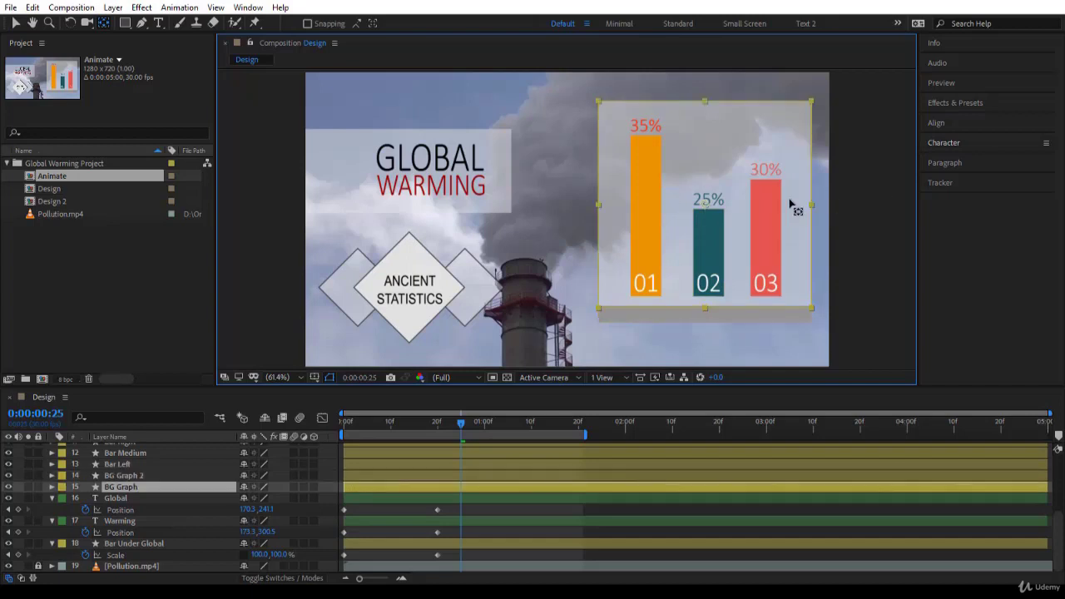
key(Return)
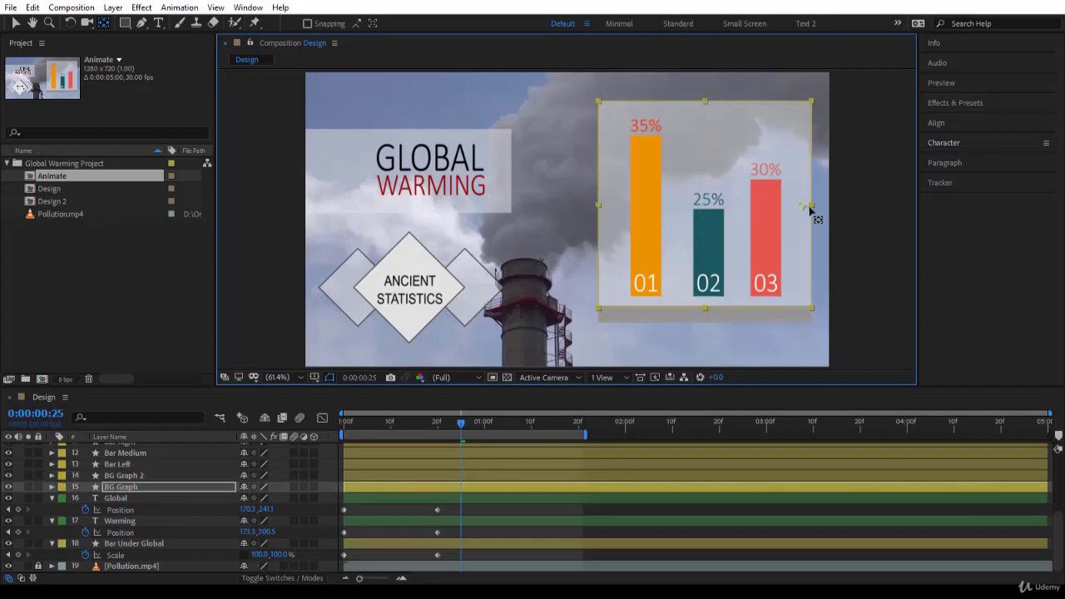
click(698, 321)
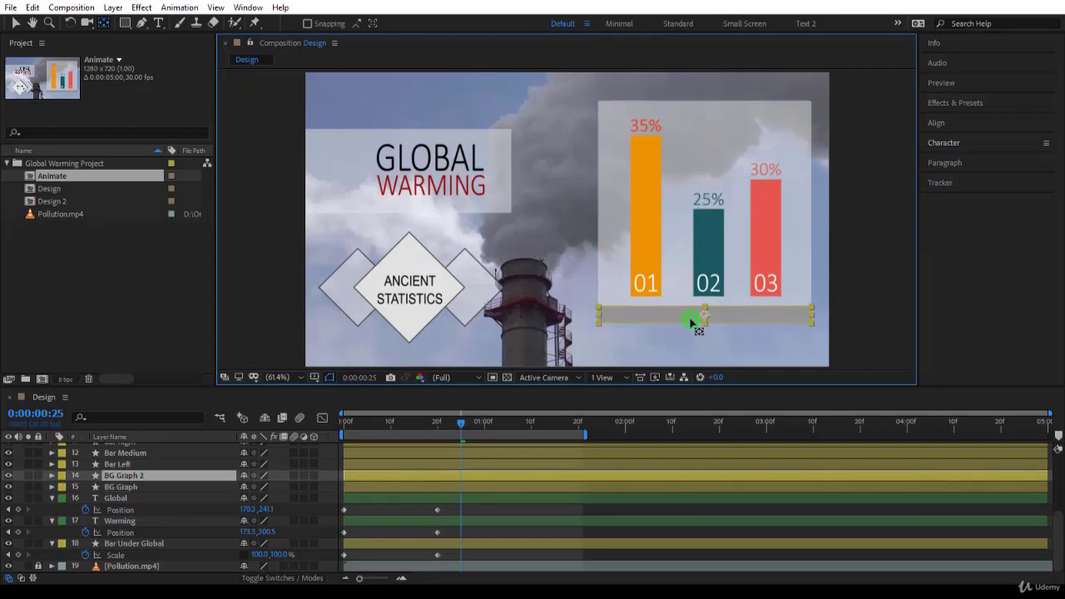
key(Return)
drag(708, 318, 598, 336)
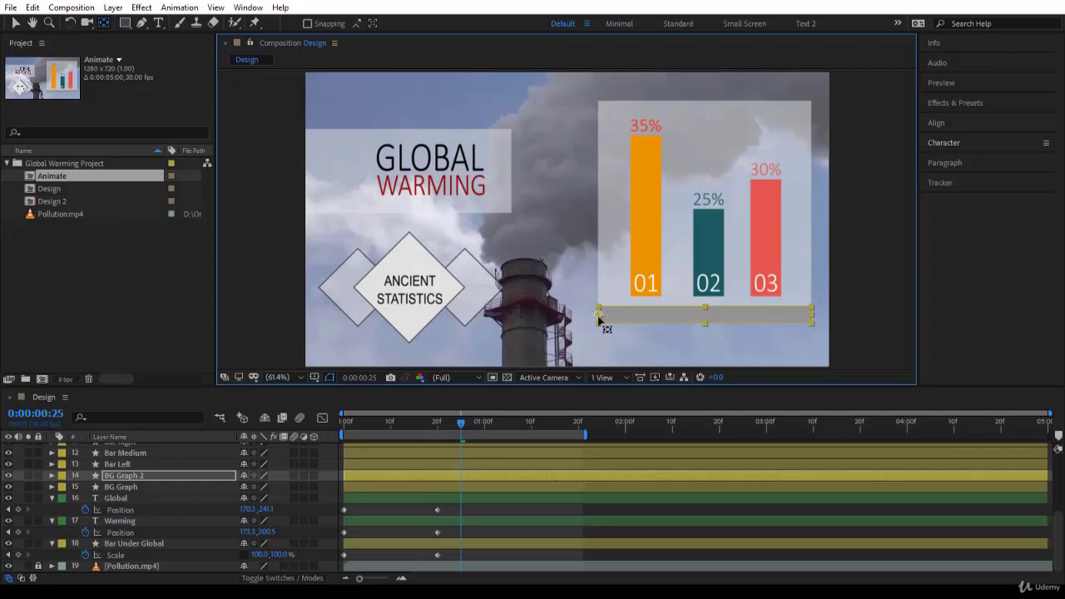
scroll(598, 320, up, 7)
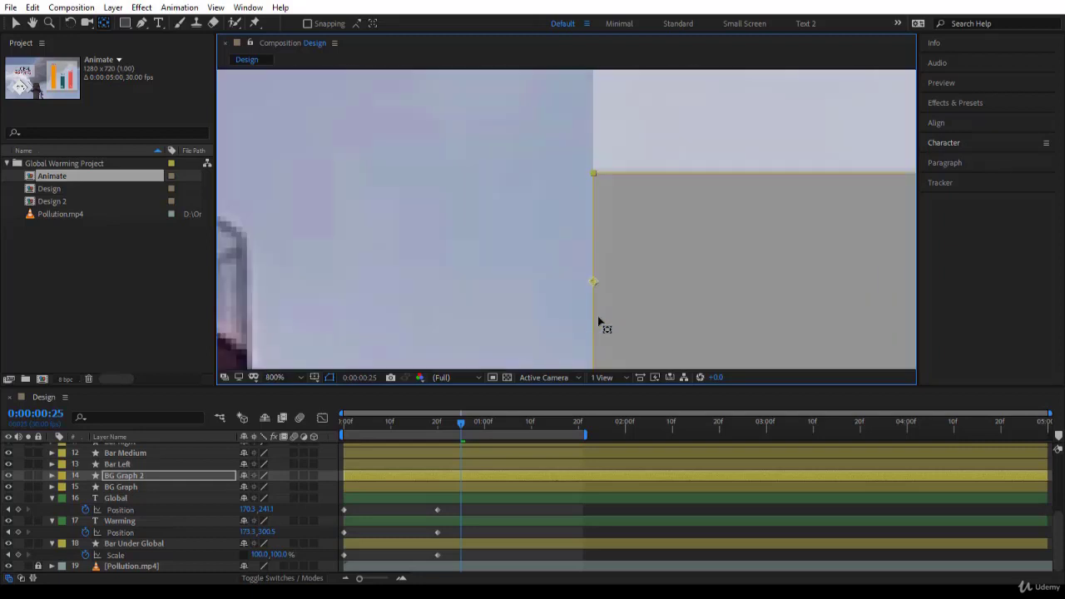
click(595, 284)
click(275, 376)
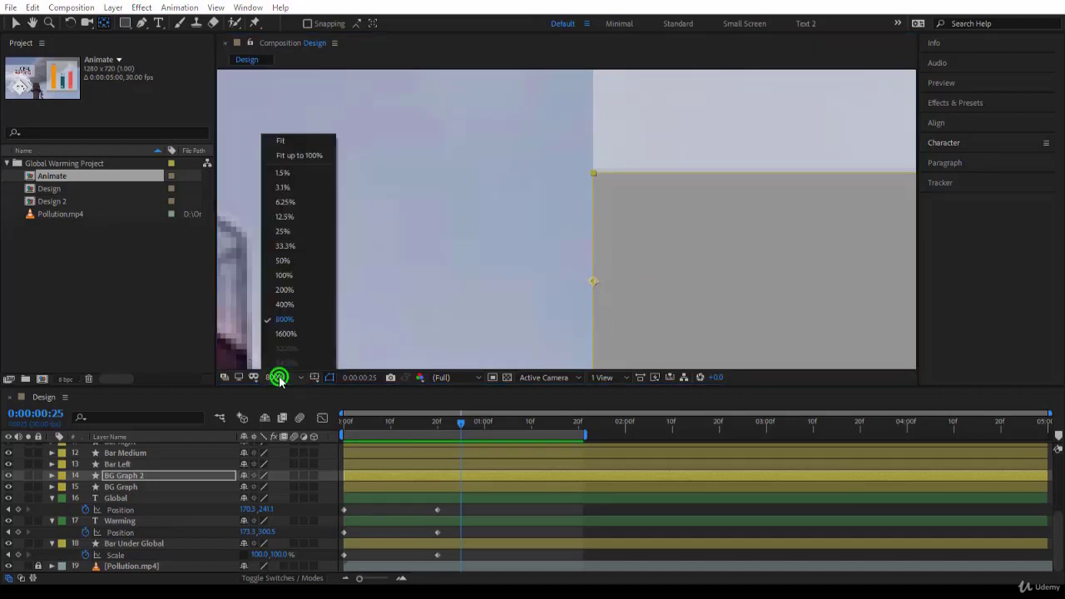
click(299, 155)
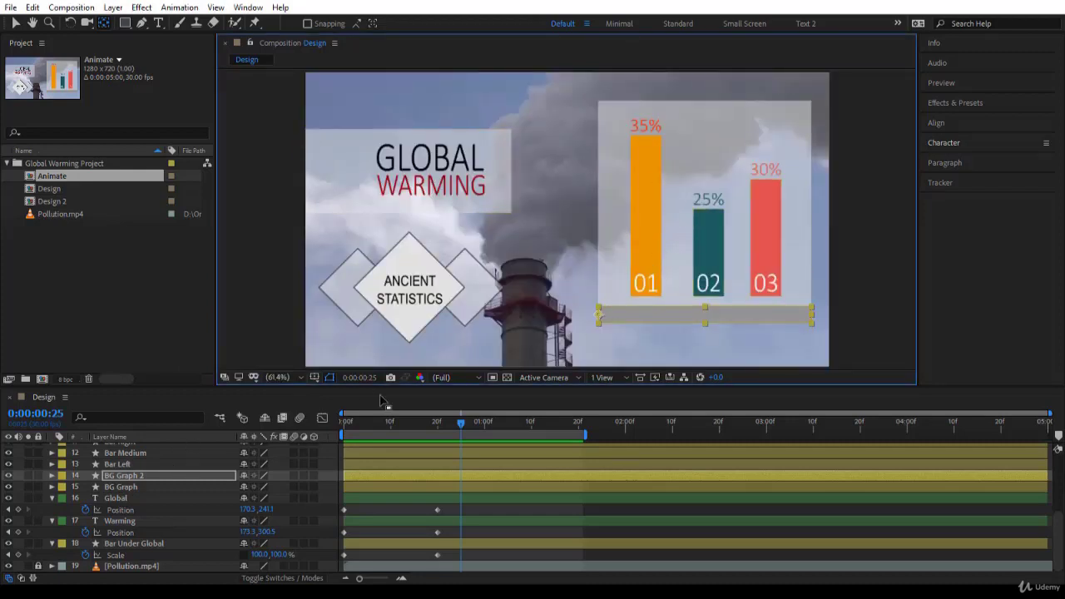
- Set Scale keyframes for BG Graph and BG Graph 2 at frame 20
click(611, 232)
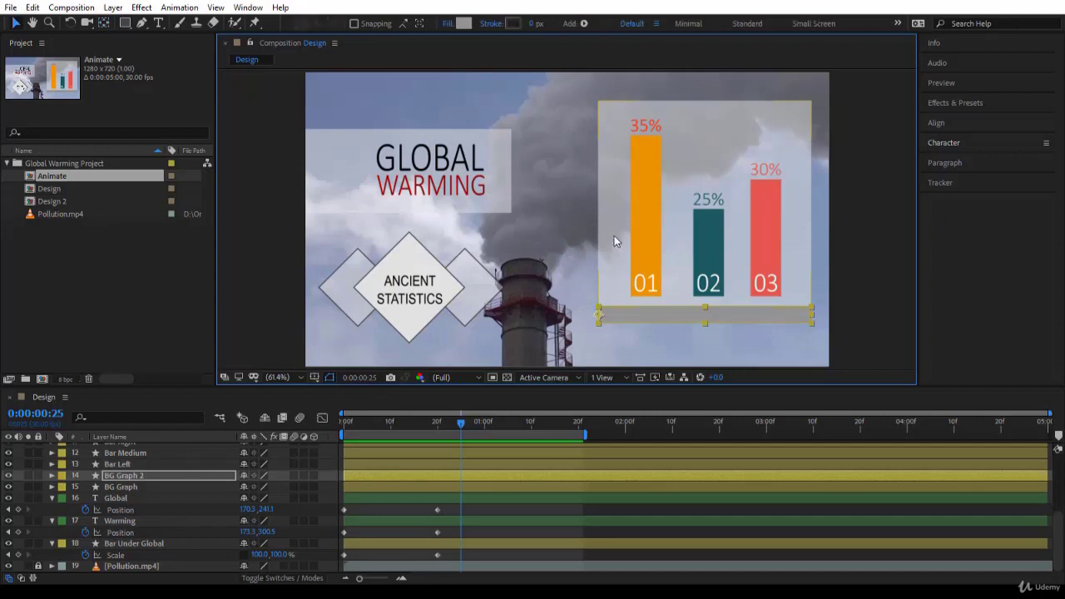
click(611, 232)
shift+click(628, 319)
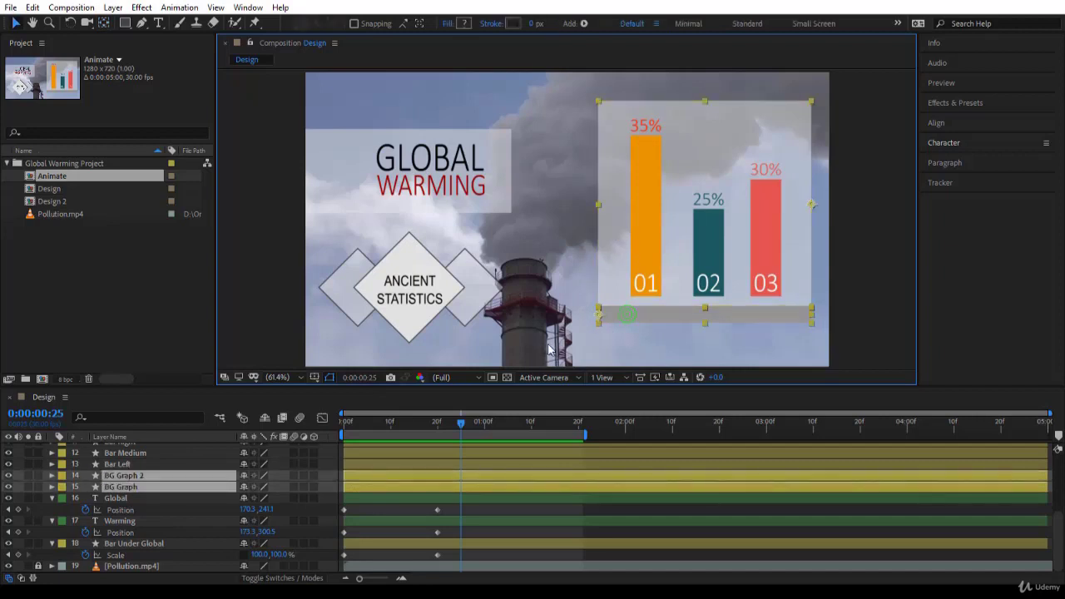
key(s)
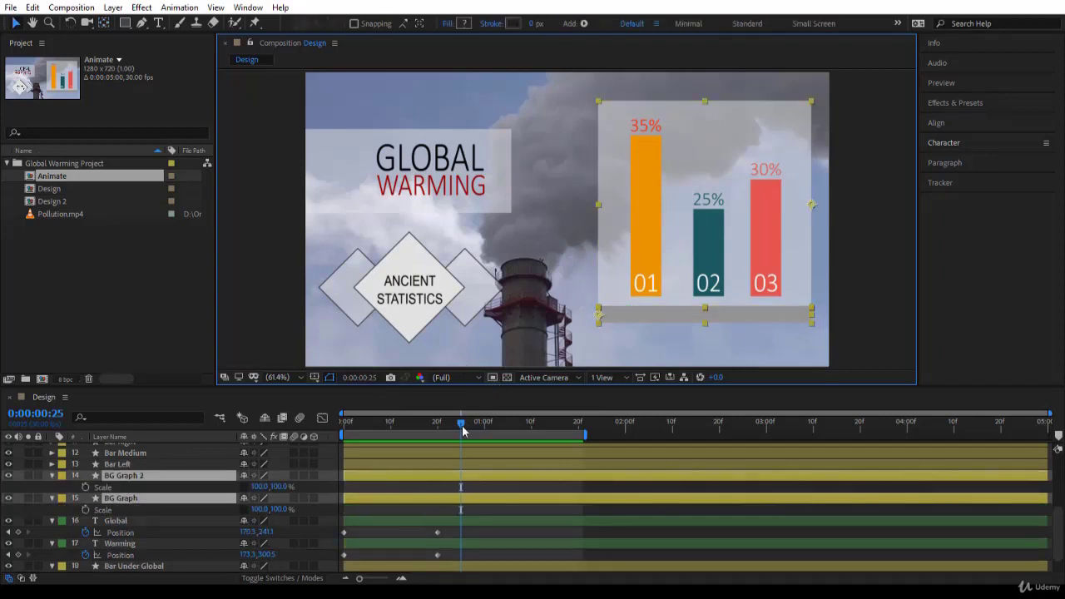
click(437, 532)
key(j)
key(F2)
click(86, 487)
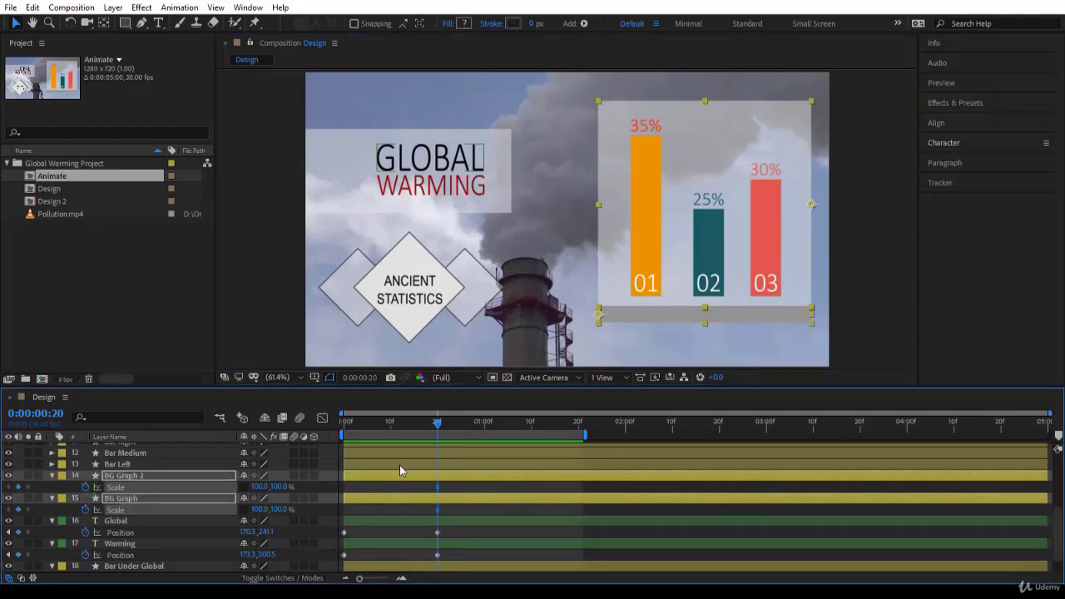
- Set both graph layers' horizontal scale to 0 at frame 0 and preview the growth
drag(438, 427, 344, 422)
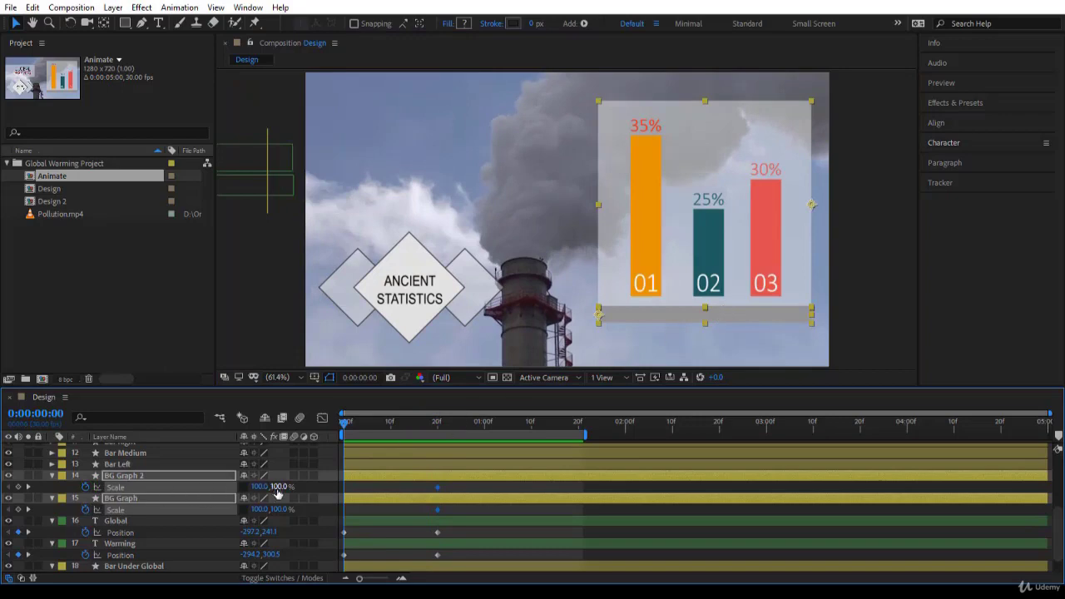
drag(254, 486, 185, 490)
click(258, 486)
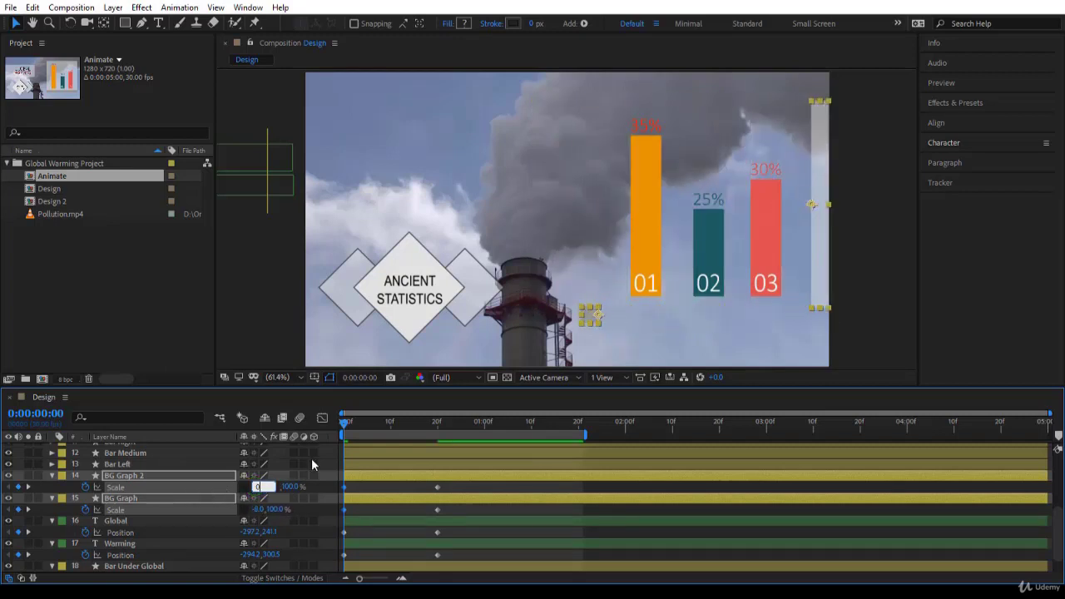
text(0)
key(Return)
click(344, 425)
drag(345, 425, 415, 467)
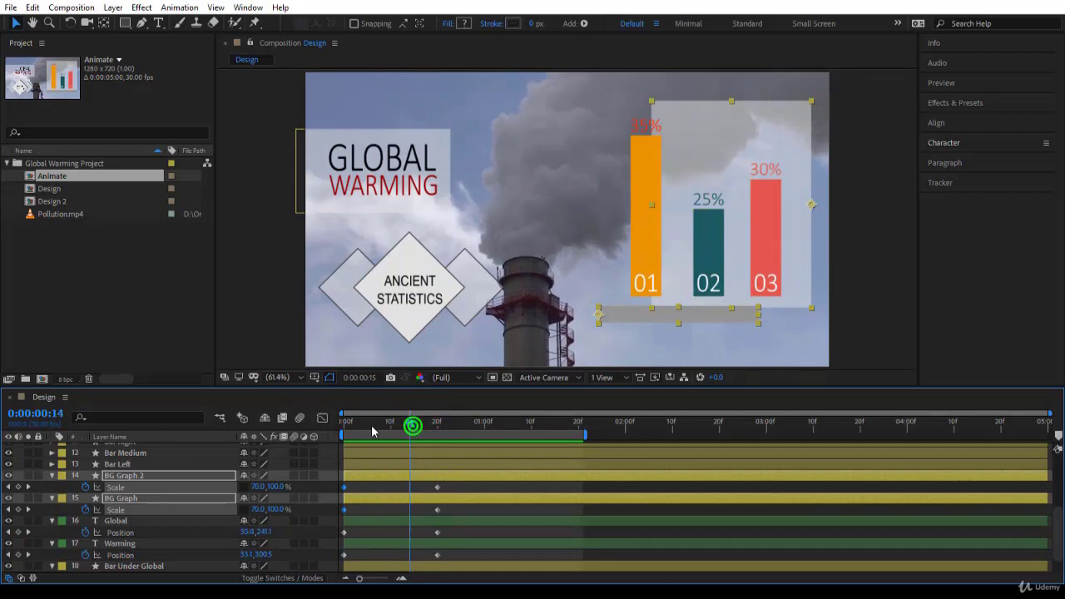
drag(390, 426, 306, 428)
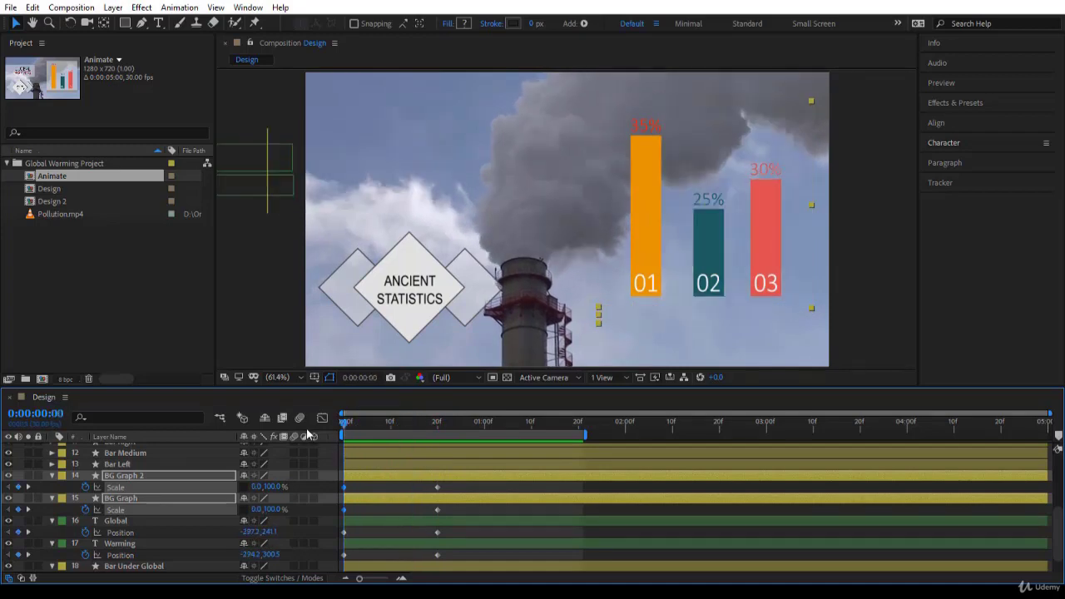
click(651, 235)
key(ctrl+shift+Up)
key(ctrl+shift+Up)
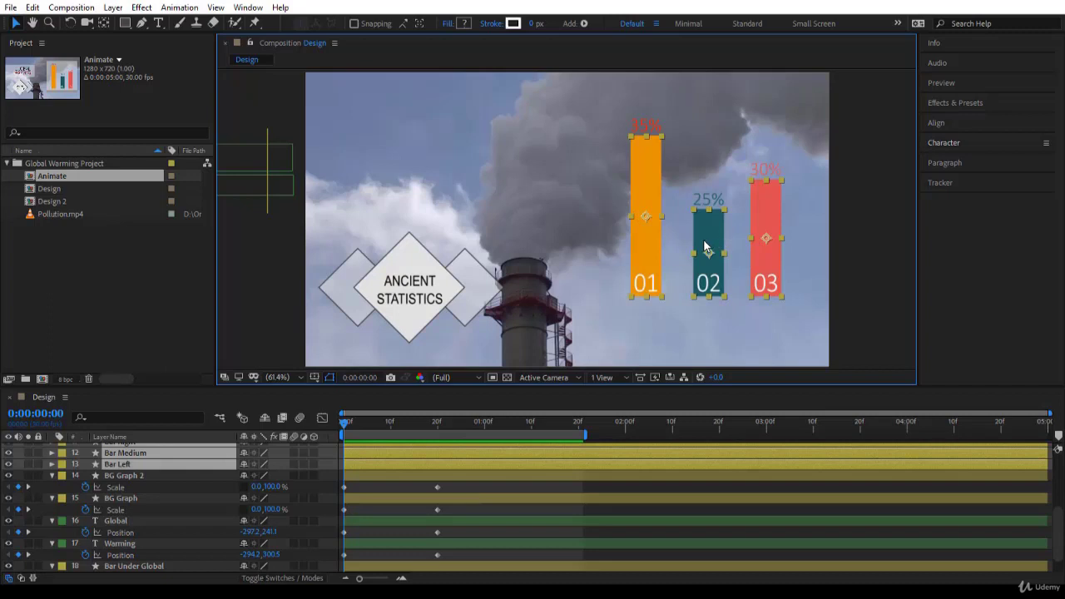
- Move bar 01's anchor point to its bottom-centre edge with the Pan Behind tool
key(y)
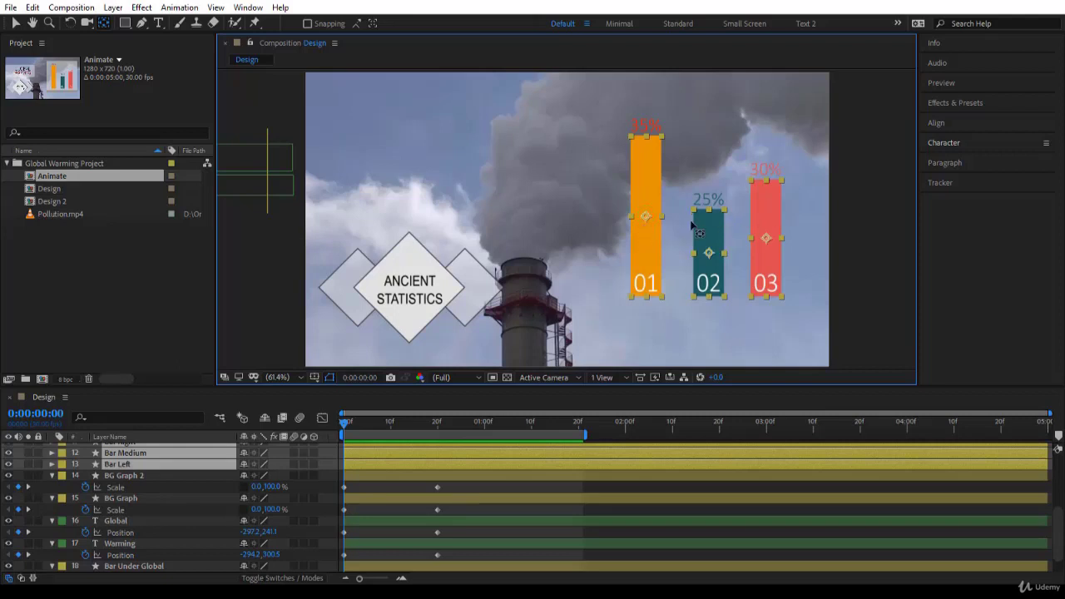
click(681, 193)
click(652, 208)
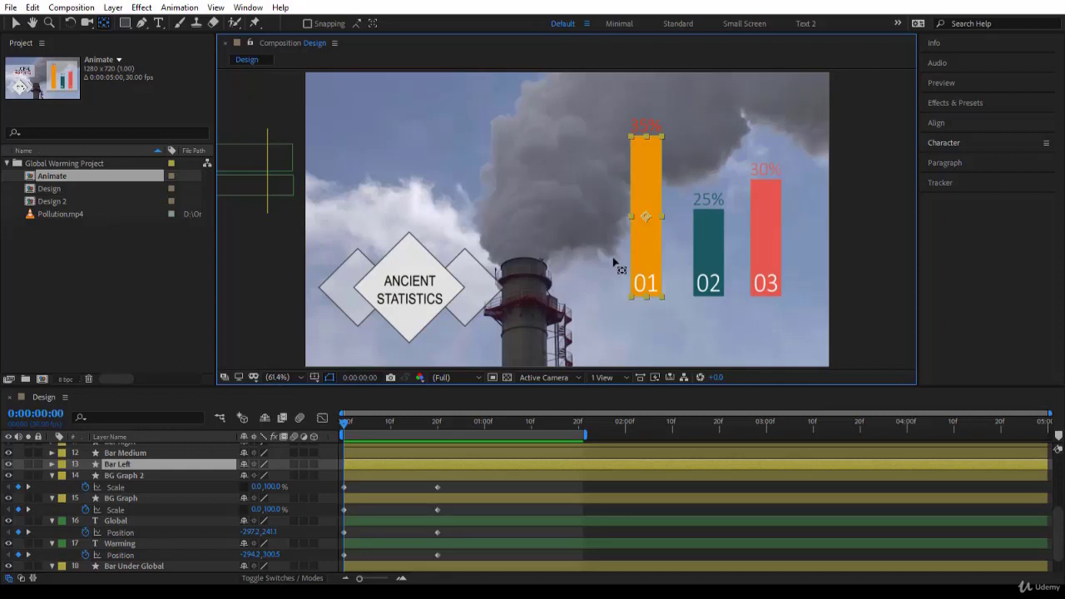
drag(648, 221, 652, 305)
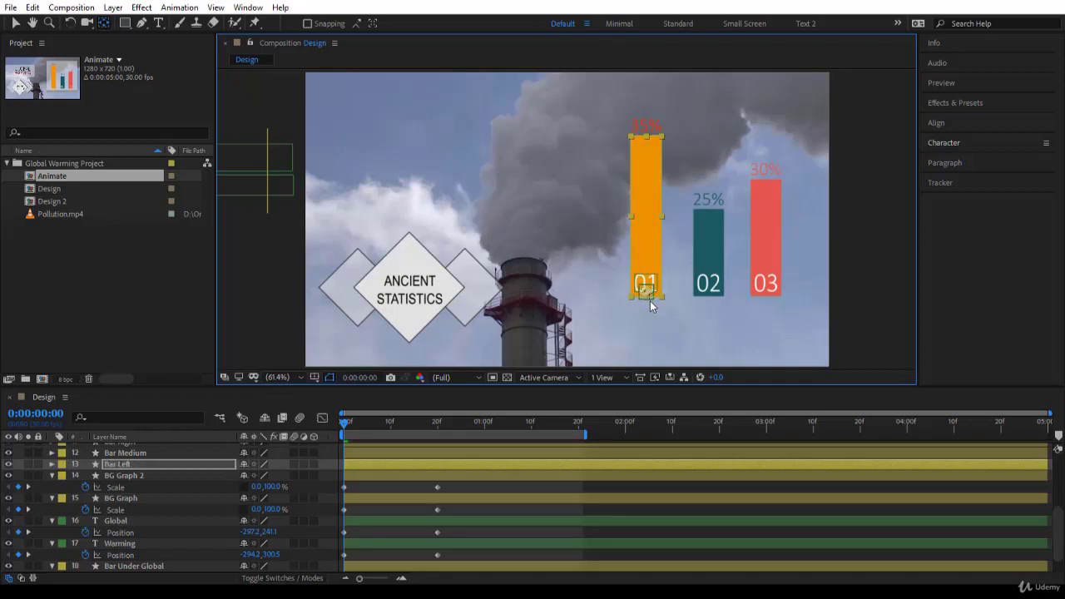
scroll(651, 303, up, 6)
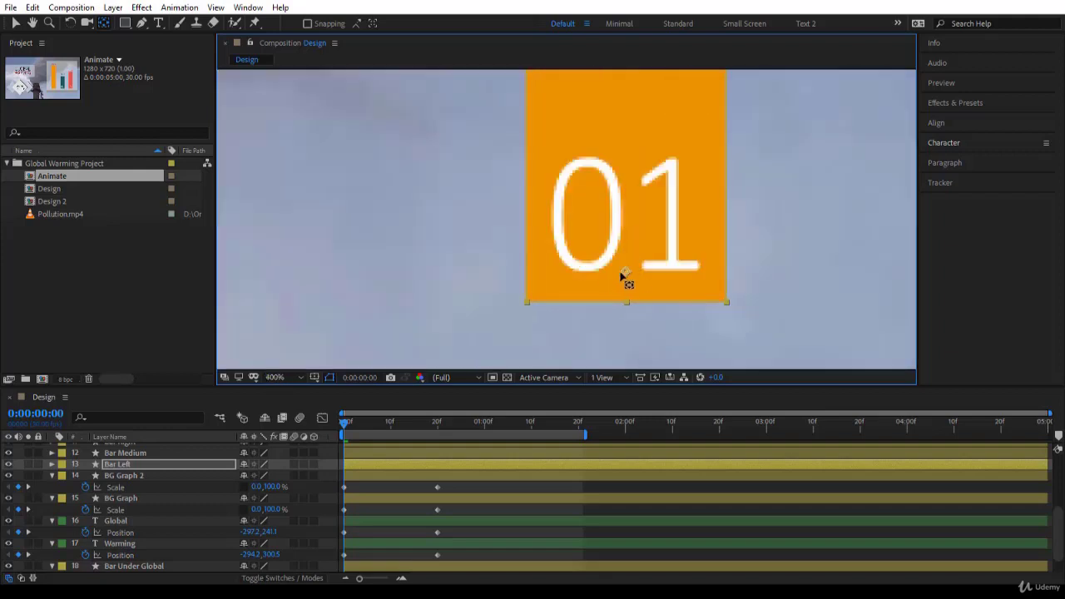
drag(620, 277, 633, 305)
- Move the anchor points of bars 02 and 03 down to their bottom edges
drag(812, 251, 547, 278)
scroll(618, 266, down, 2)
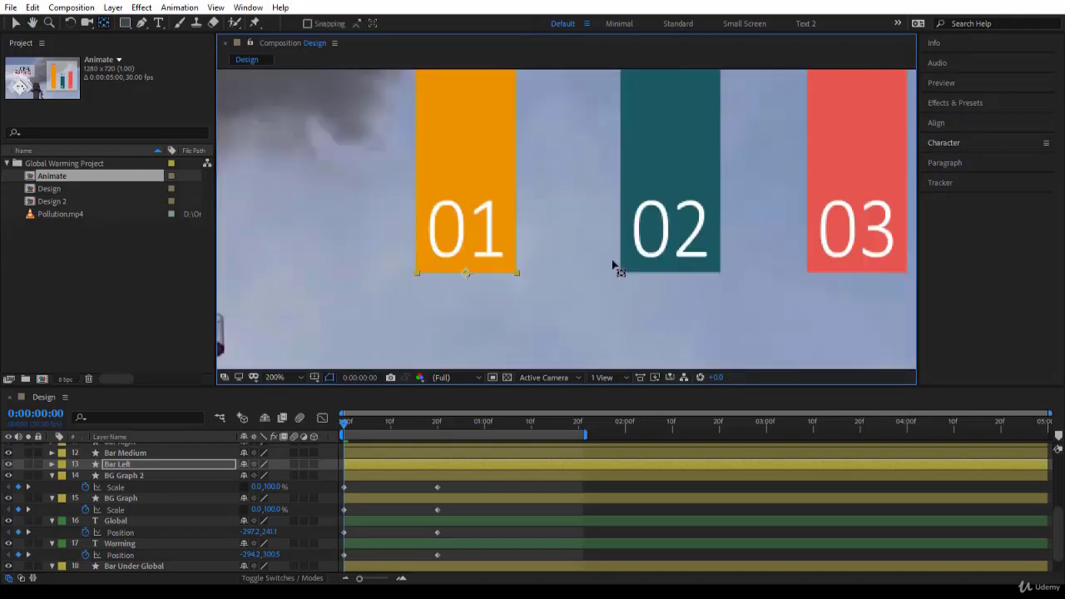
drag(658, 207, 579, 277)
key(y)
click(590, 260)
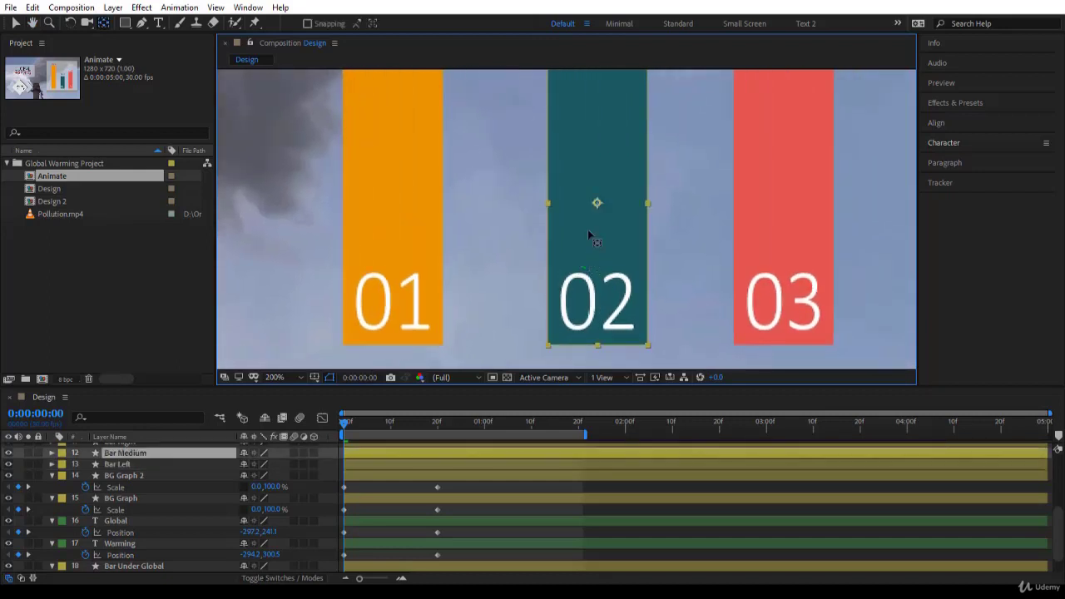
drag(599, 207, 597, 204)
drag(598, 205, 597, 350)
click(809, 191)
drag(783, 156, 787, 358)
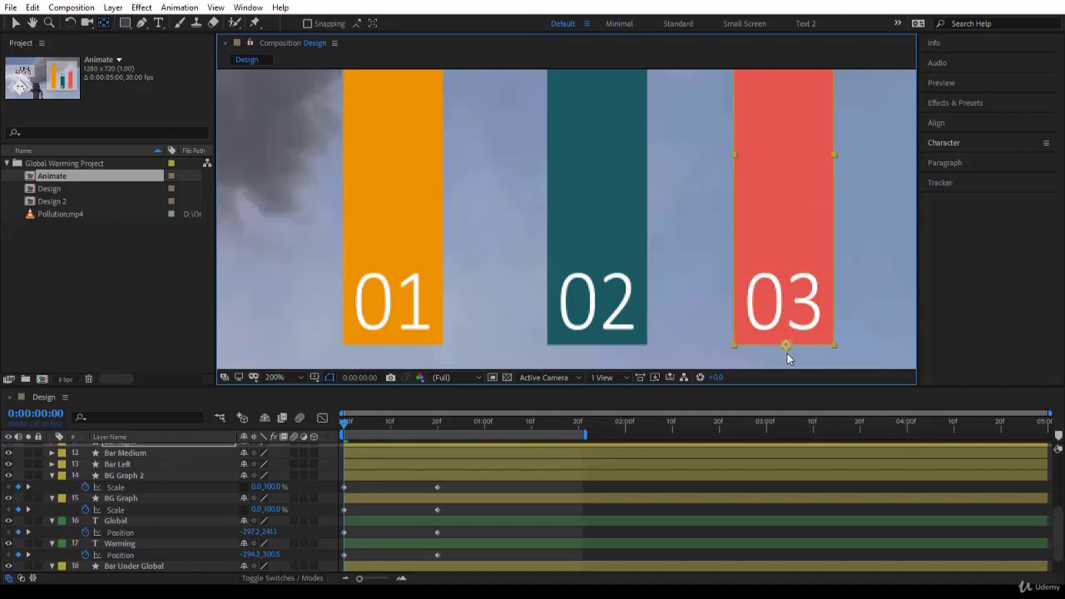
- Zoom the viewer out and set magnification to Fit up to 100%
key(comma)
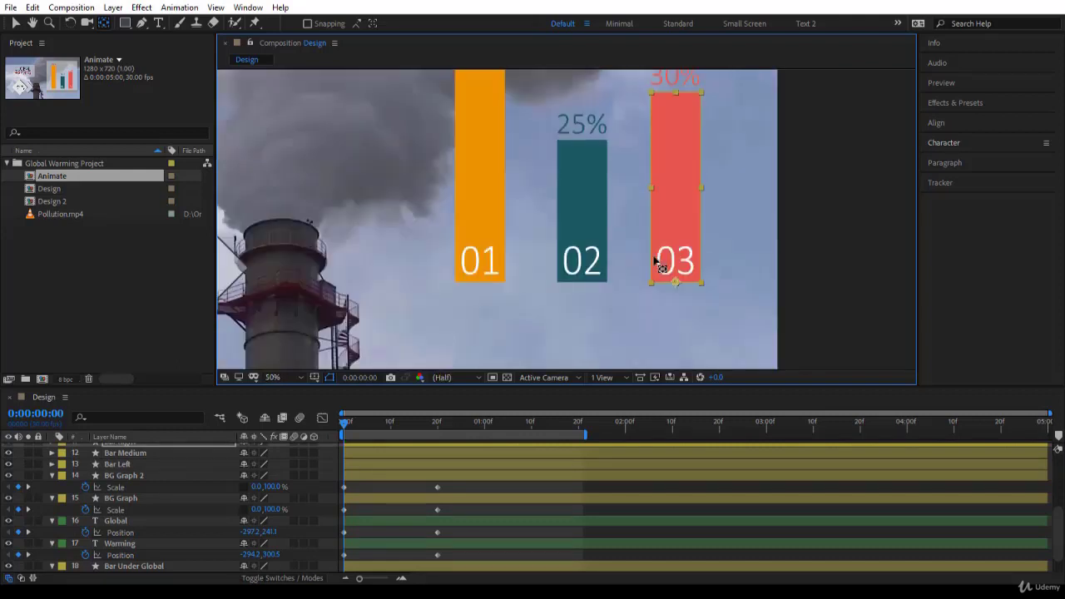
key(comma)
click(286, 382)
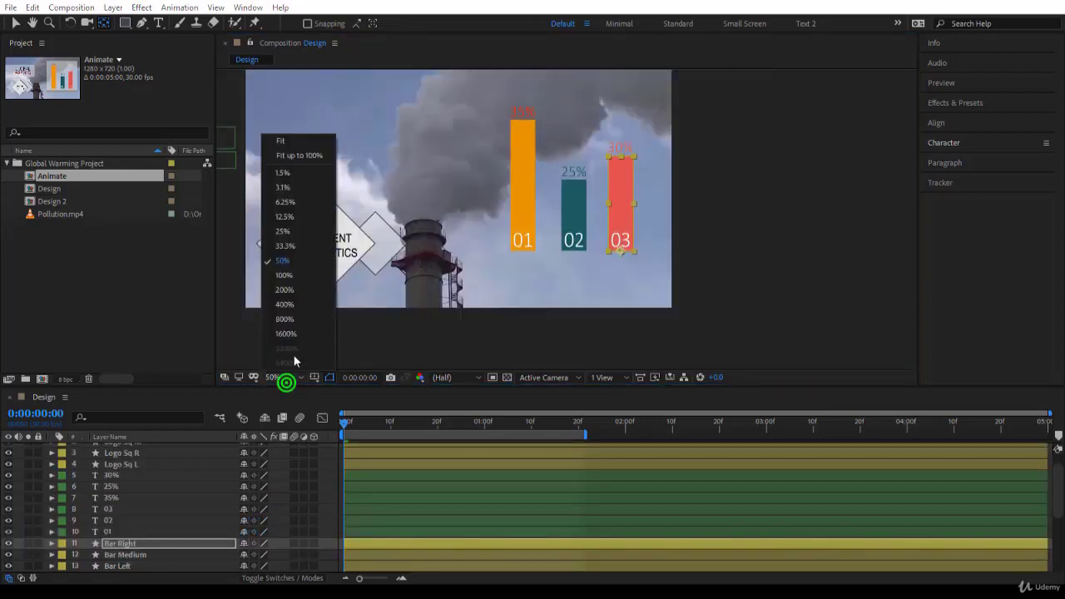
click(299, 155)
click(119, 547)
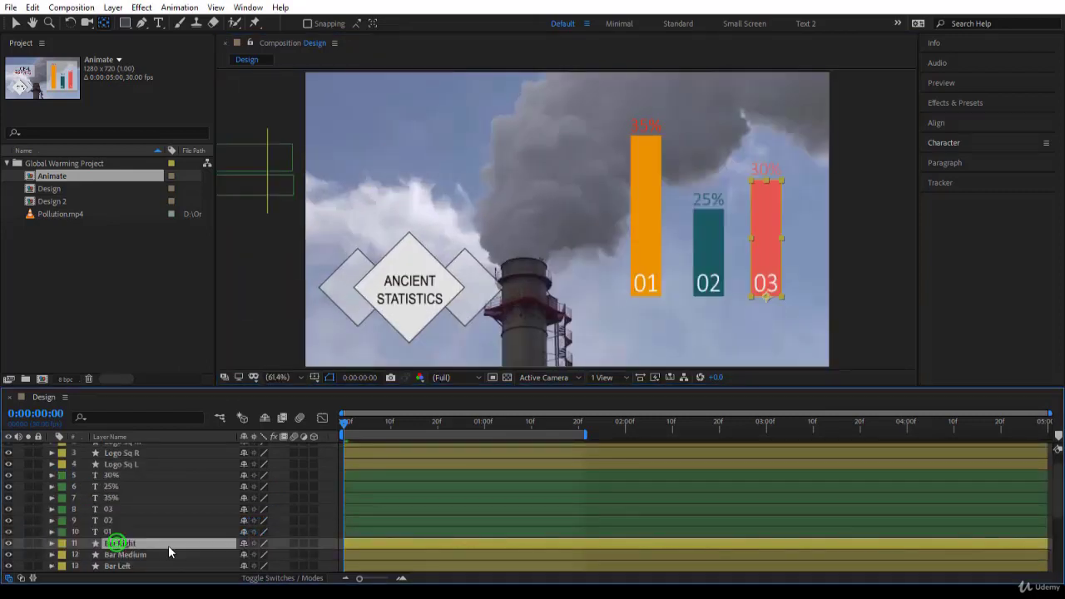
scroll(159, 545, down, 3)
- Set Scale keyframes for Bar Right, Bar Medium and Bar Left at frame 20
click(136, 499)
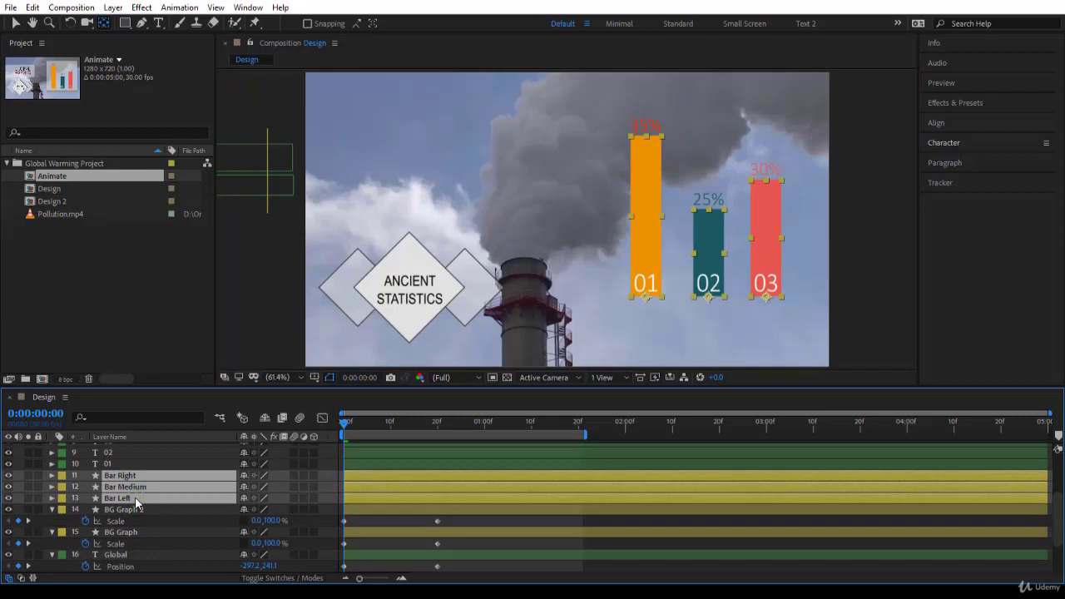
key(s)
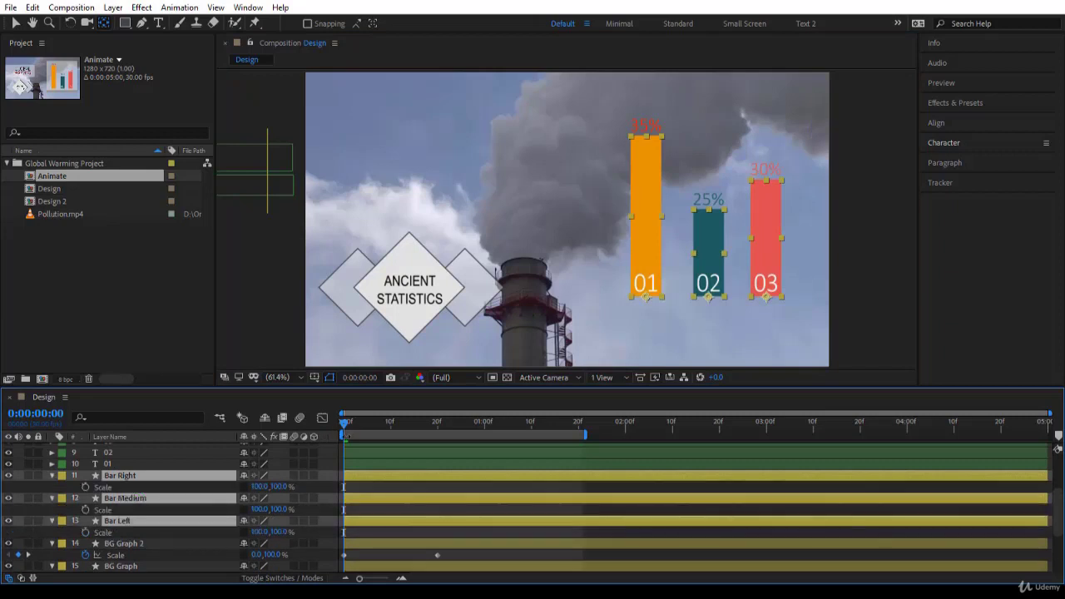
key(k)
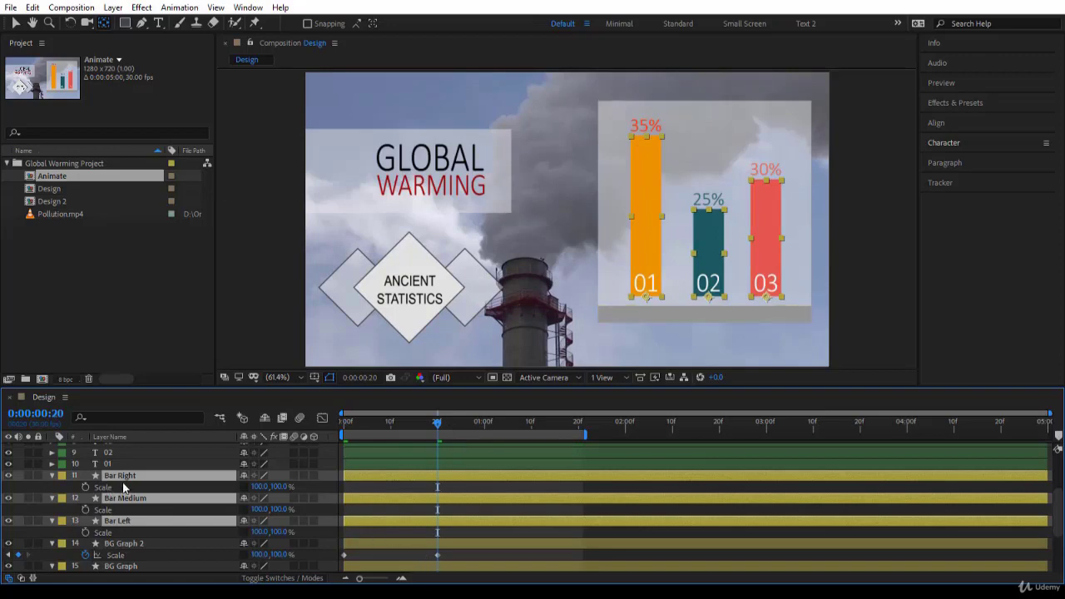
click(85, 488)
- At frame 0, unlink scale proportions and set the three bars' vertical scale to 0
drag(437, 426, 307, 431)
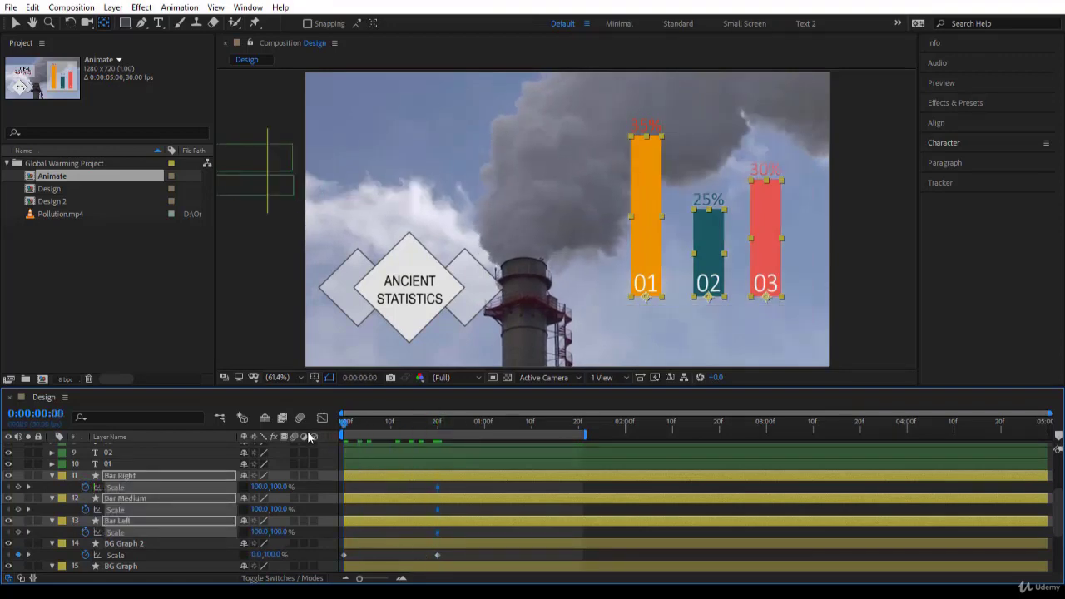
click(240, 483)
click(241, 508)
click(239, 487)
drag(281, 486, 240, 487)
click(283, 486)
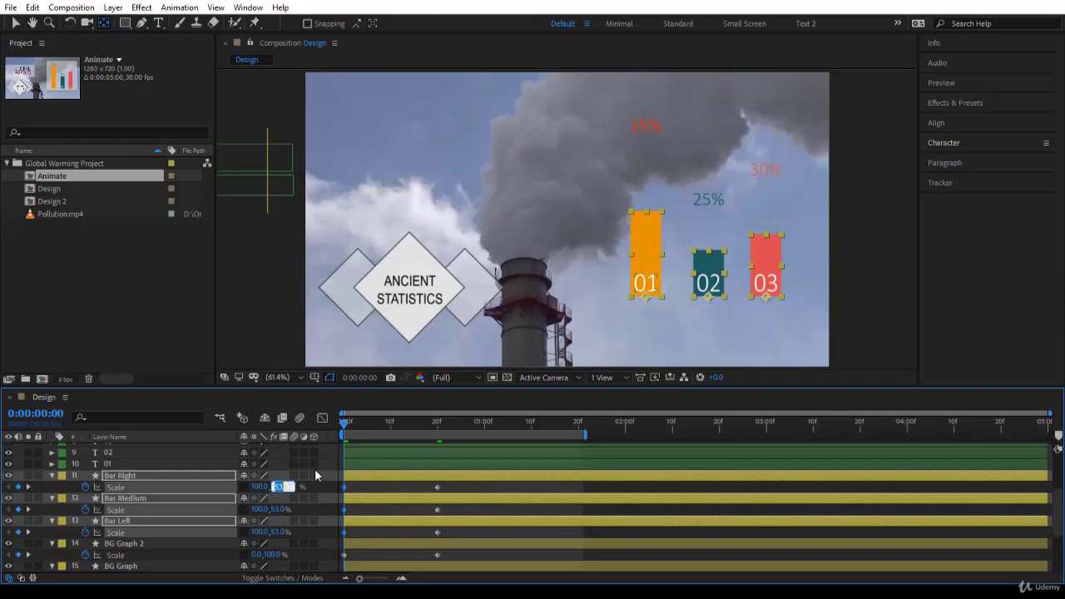
text(0)
key(Return)
click(347, 424)
drag(347, 424, 466, 445)
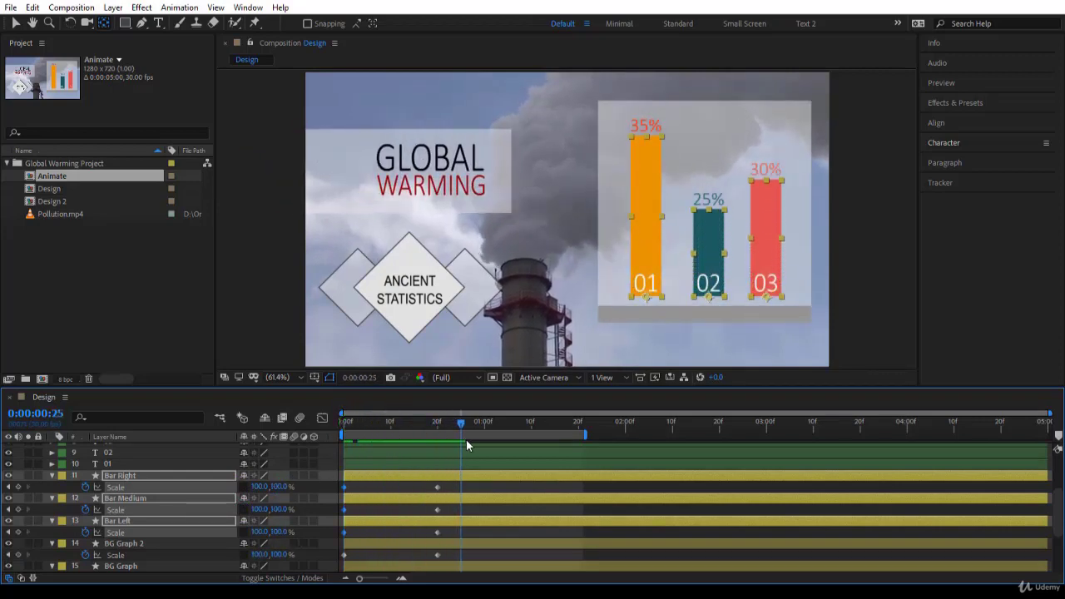
- Keyframe Scale and Opacity of the 35%, 25% and 30% labels at frame 20
click(647, 125)
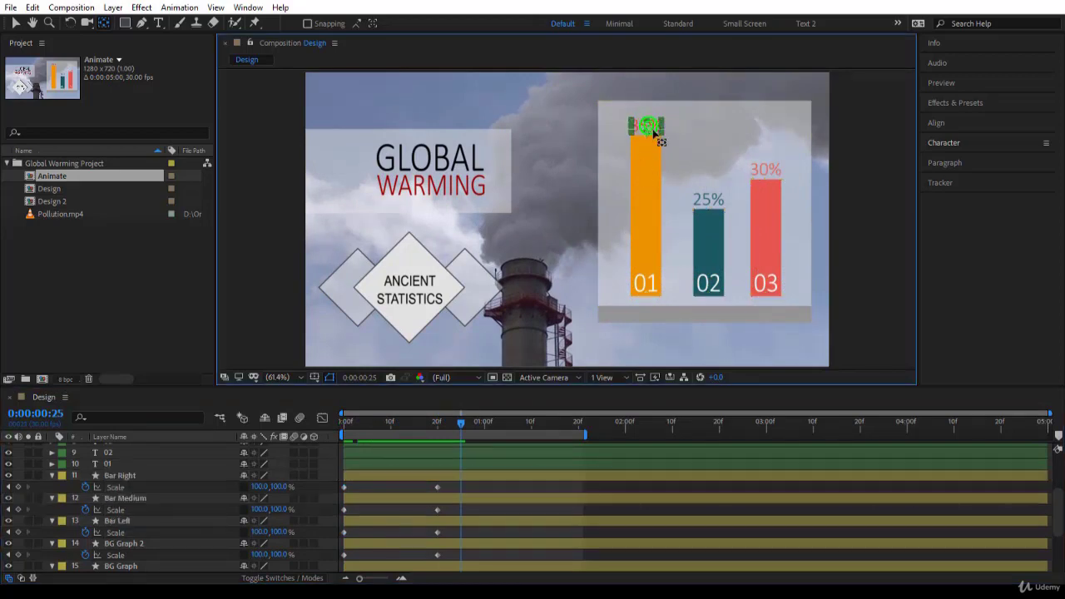
click(703, 201)
click(765, 172)
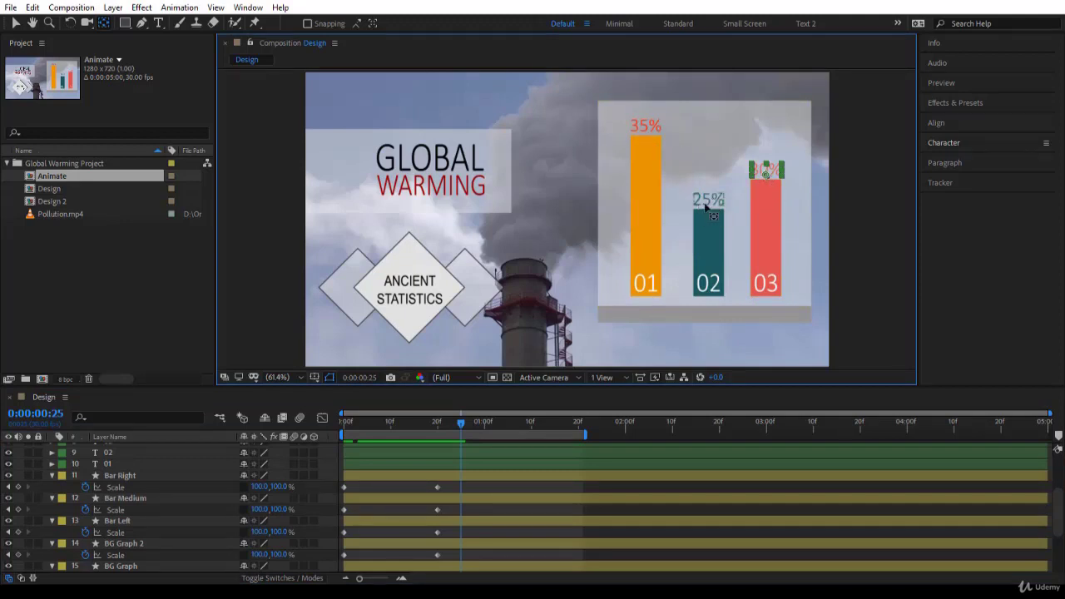
click(647, 127)
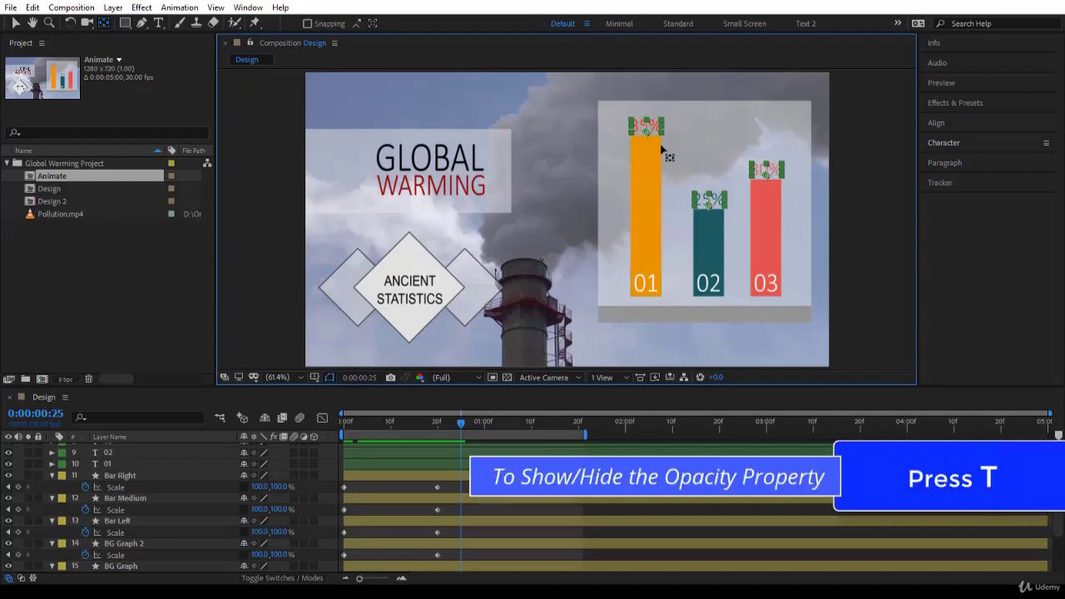
key(t)
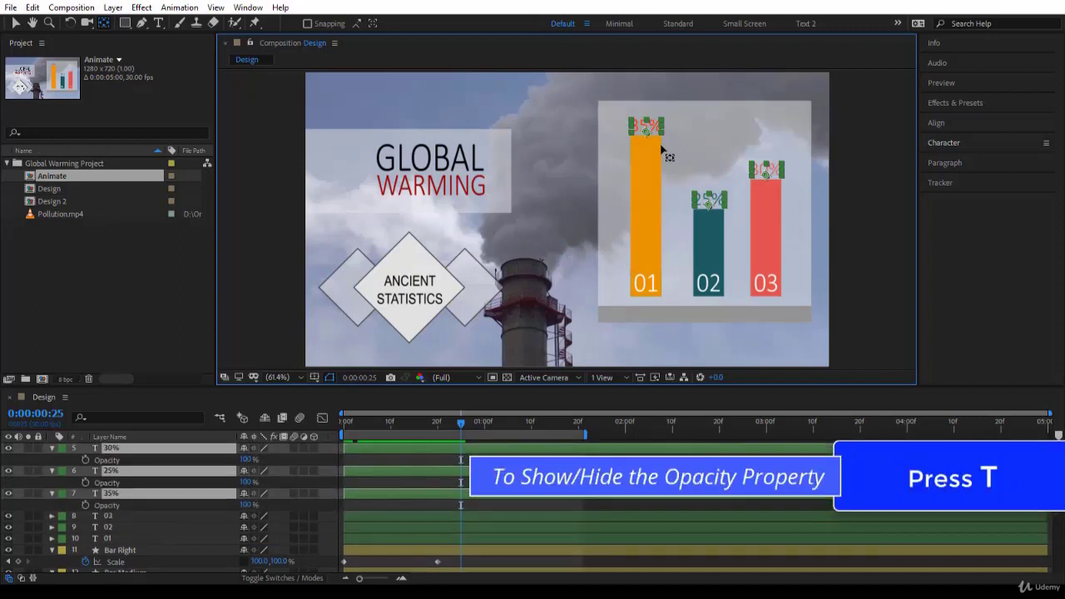
key(shift+s)
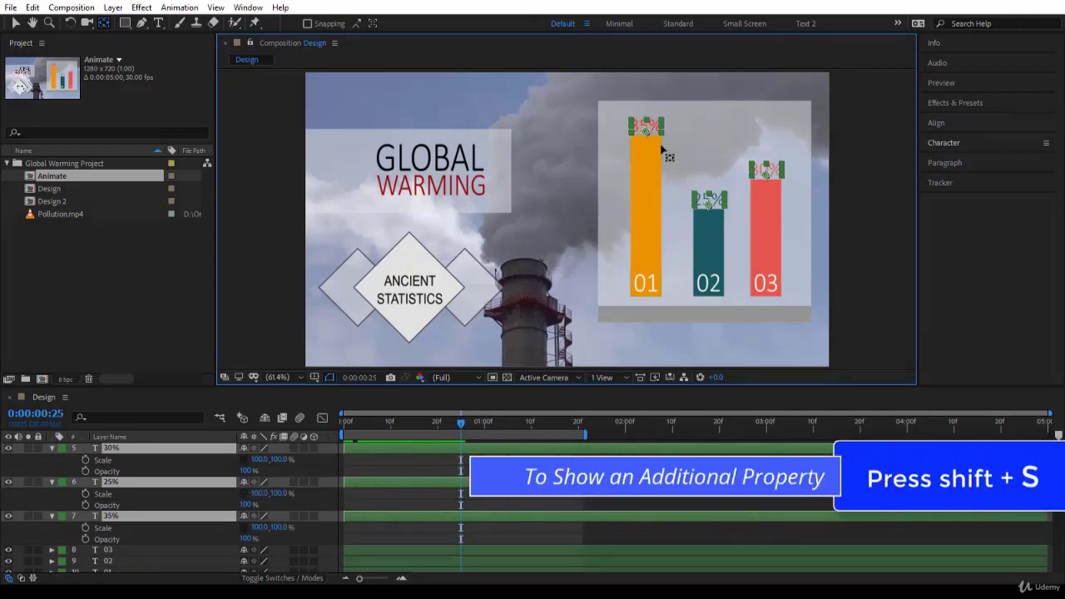
scroll(554, 466, down, 3)
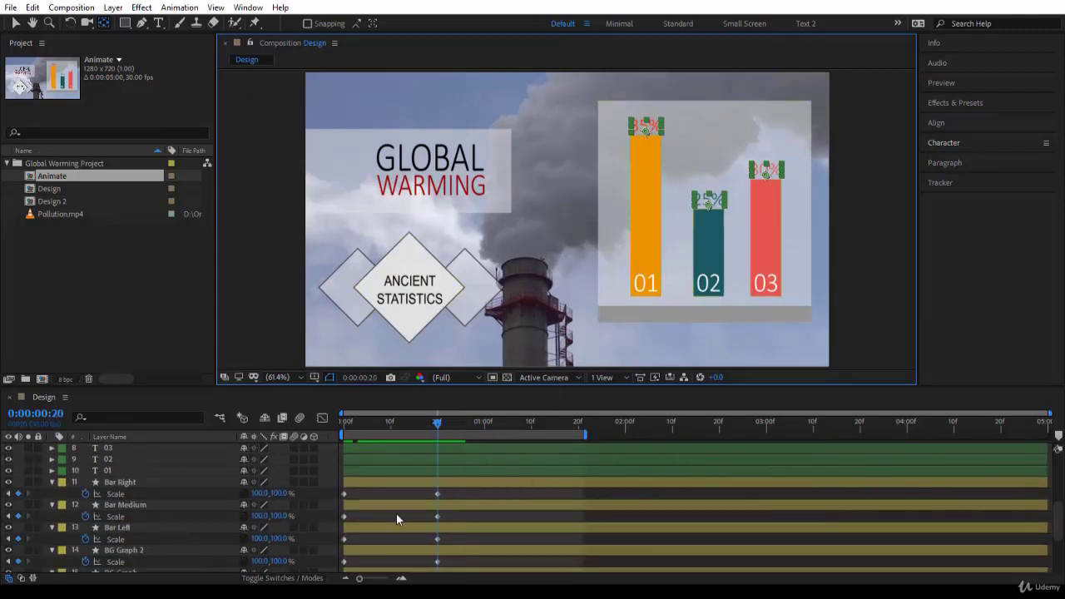
scroll(380, 513, up, 3)
key(j)
click(86, 505)
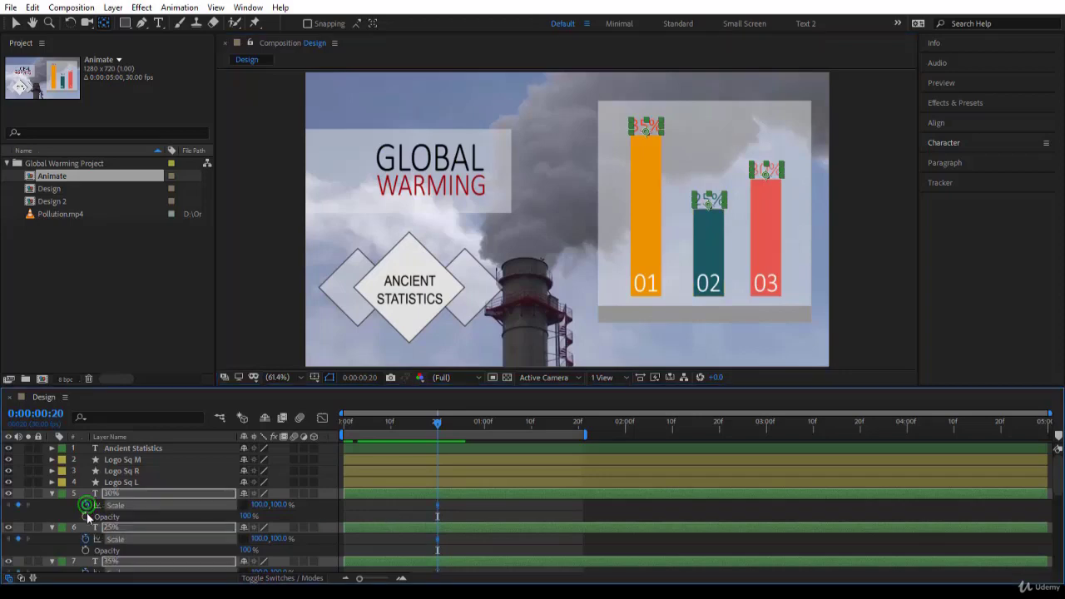
click(85, 517)
- At frame 0, set the labels' Scale Y and Opacity to 0, then preview
drag(440, 425, 282, 449)
mouse_move(281, 506)
mouse_down()
mouse_move(241, 506)
mouse_move(278, 503)
mouse_up()
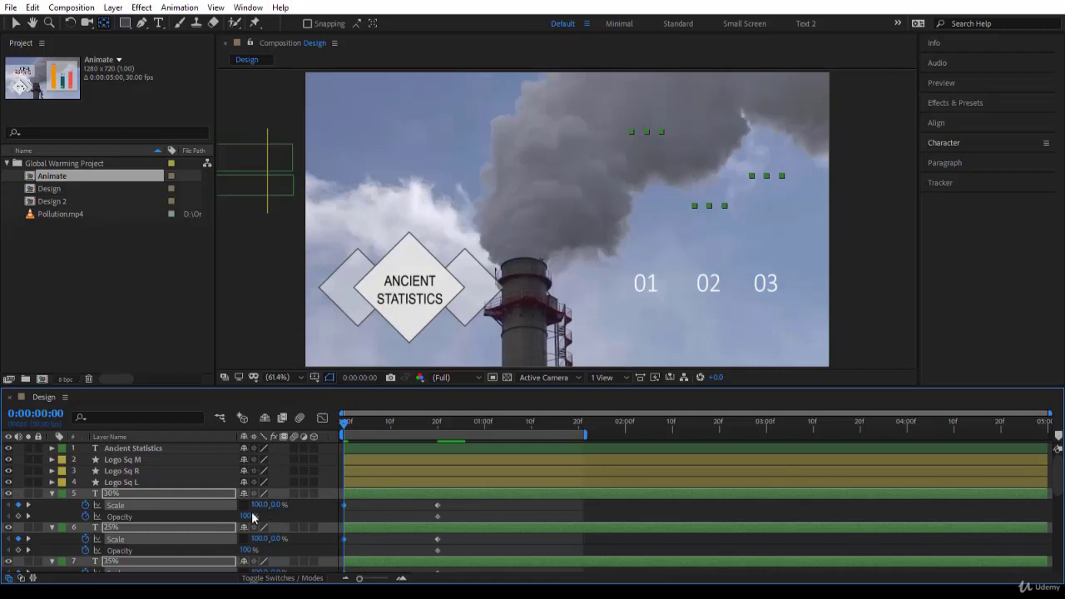
click(250, 514)
text(0)
key(Return)
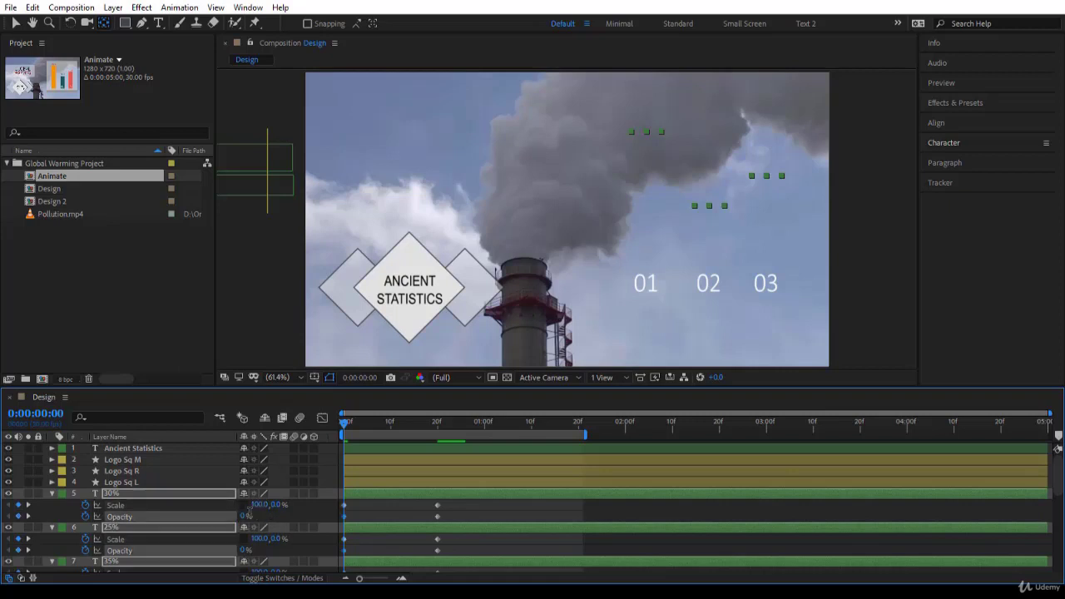
scroll(374, 486, down, 3)
key(space)
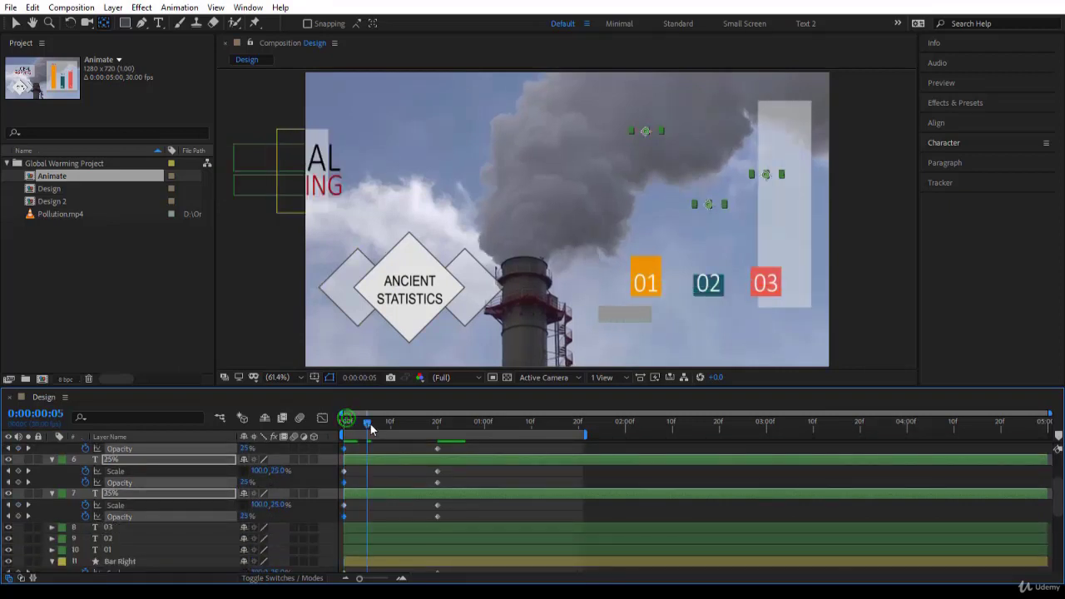
key(space)
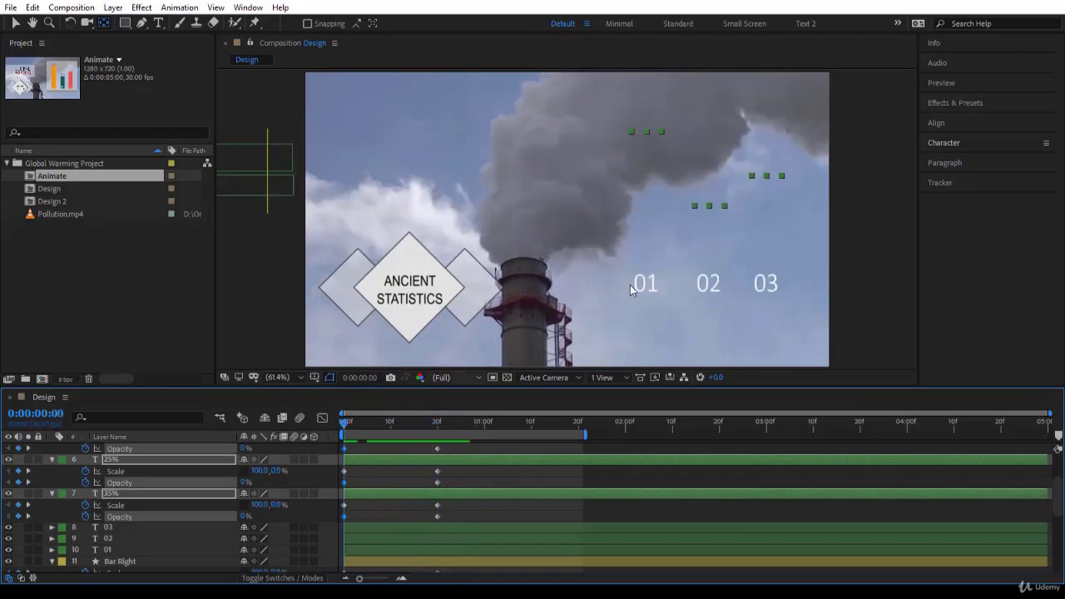
- Select the 01, 02 and 03 number layers and keyframe their Opacity at 0% on frame 0
click(643, 289)
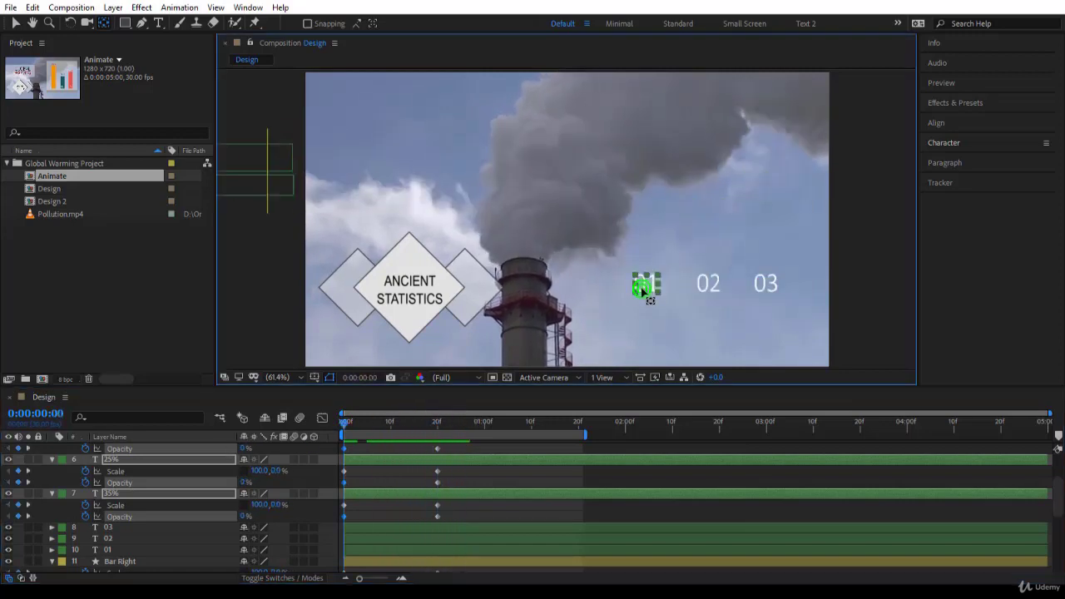
shift+click(708, 283)
shift+click(766, 283)
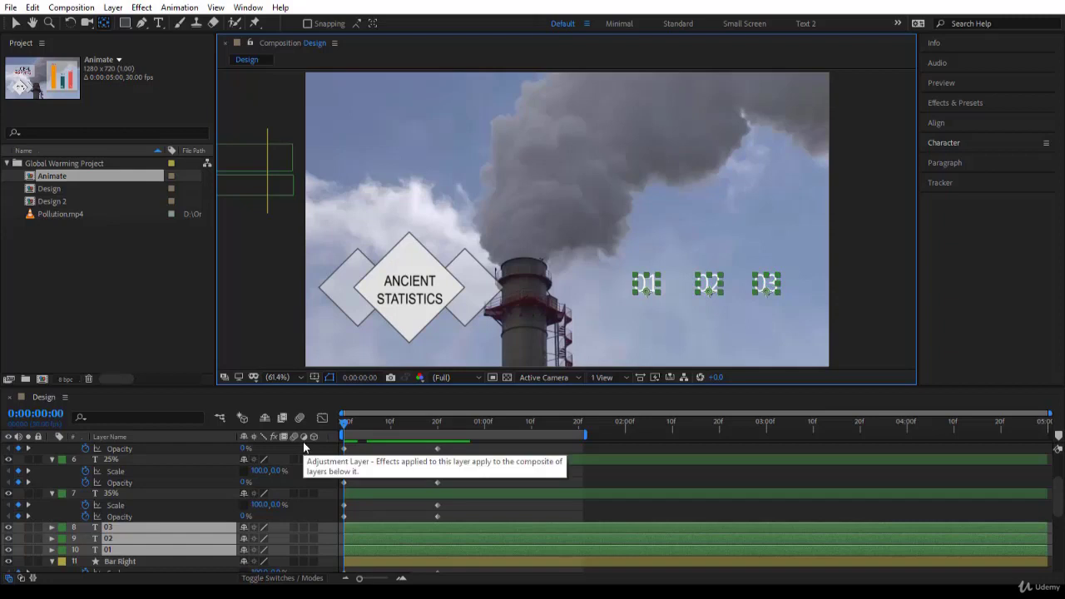
key(t)
scroll(302, 466, down, 3)
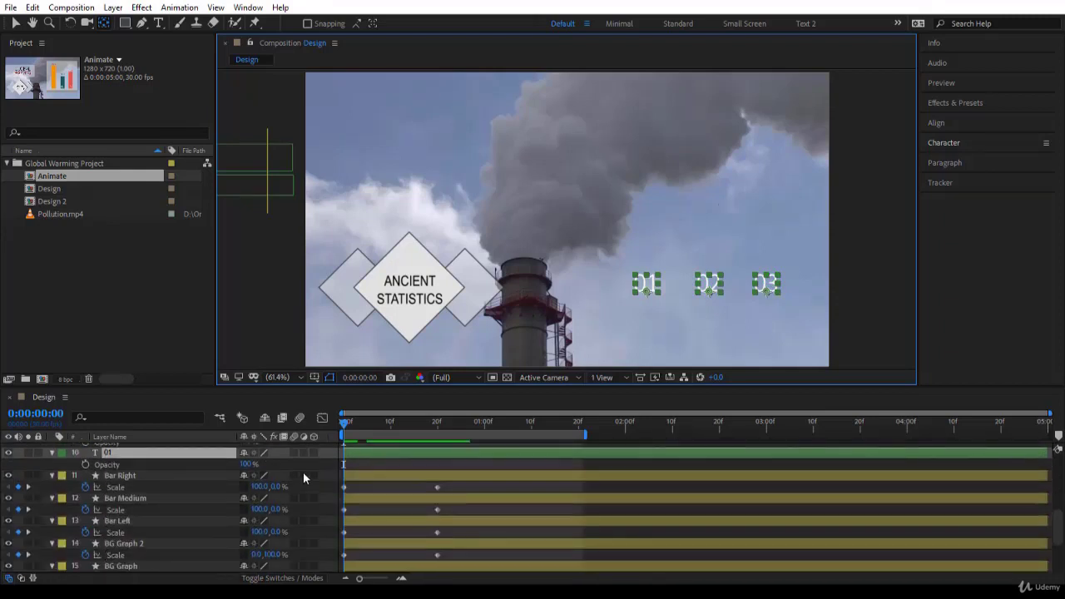
scroll(103, 480, up, 3)
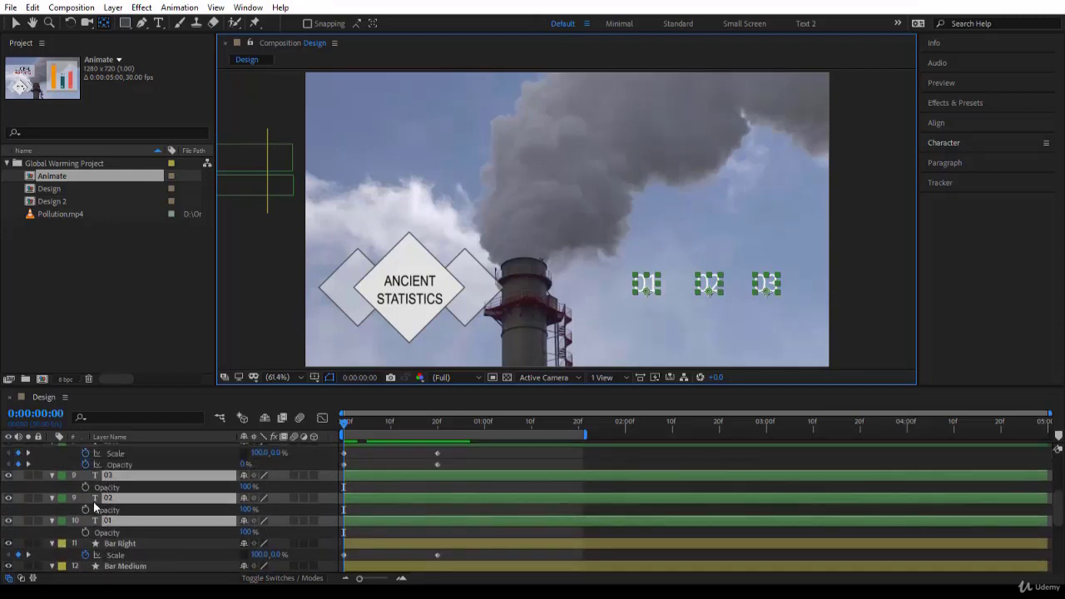
click(86, 487)
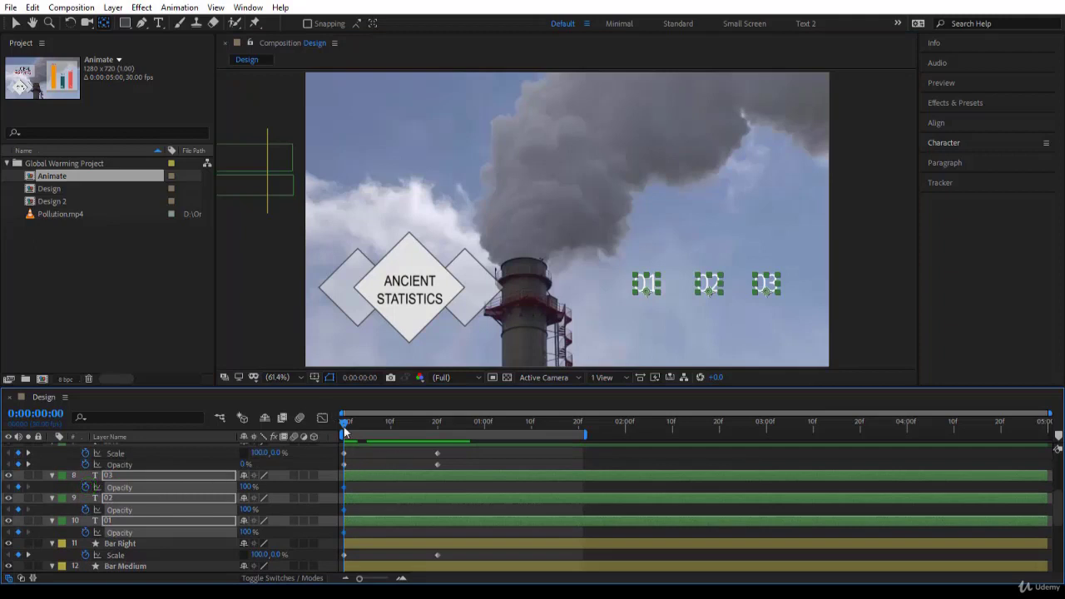
click(246, 488)
text(0)
key(Return)
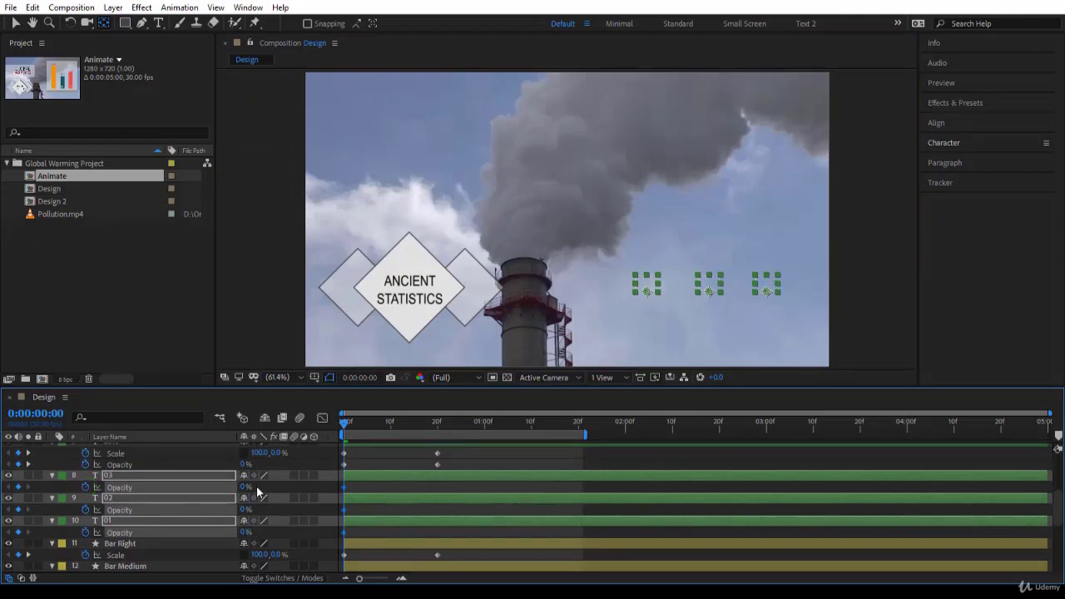
- Set the numbers' Opacity to 100% at frame 20 and preview the fade-in
key(k)
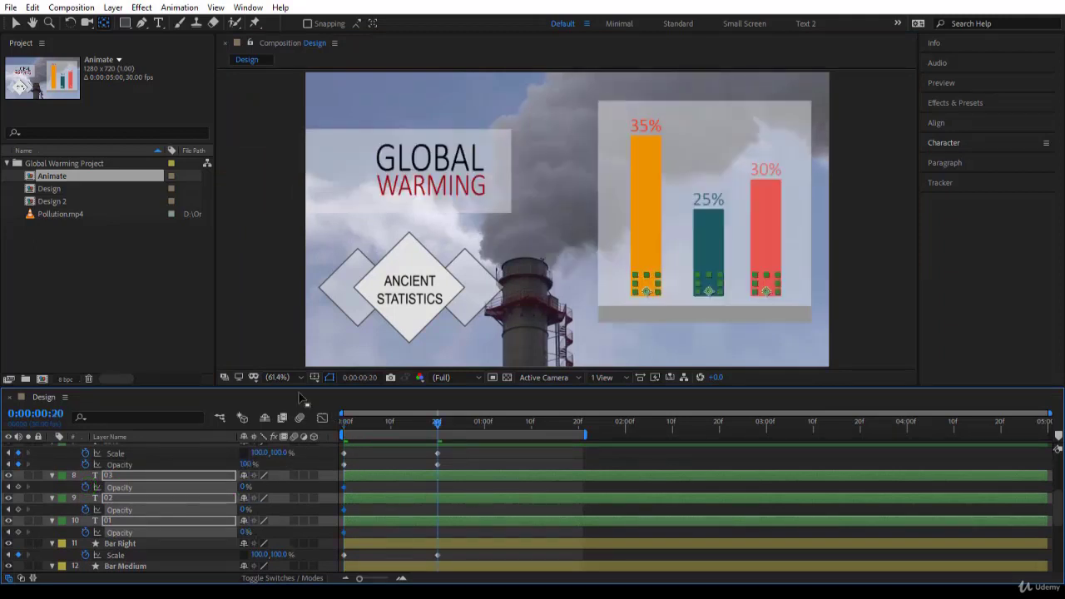
click(245, 487)
text(100)
key(Return)
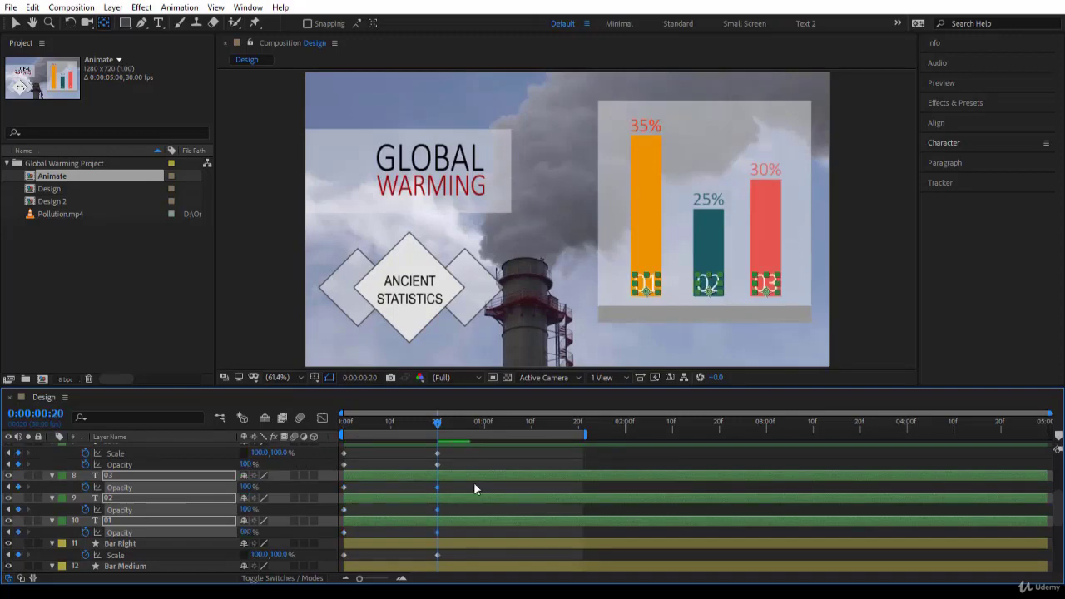
key(space)
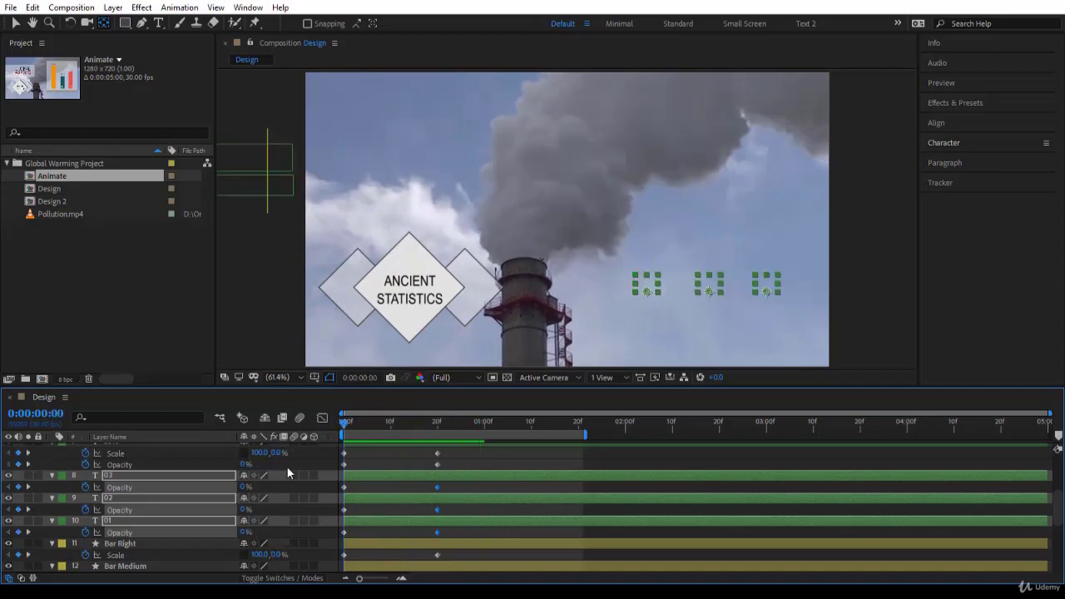
key(space)
- Select the Logo Sq M diamond and keyframe its 45° Rotation at frame 20
click(345, 285)
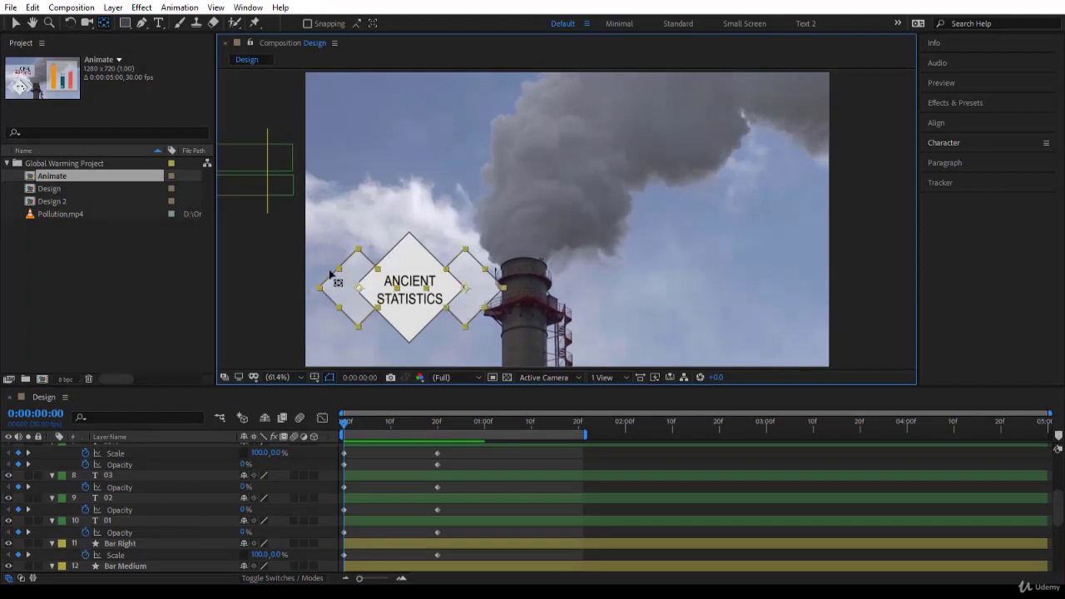
click(411, 324)
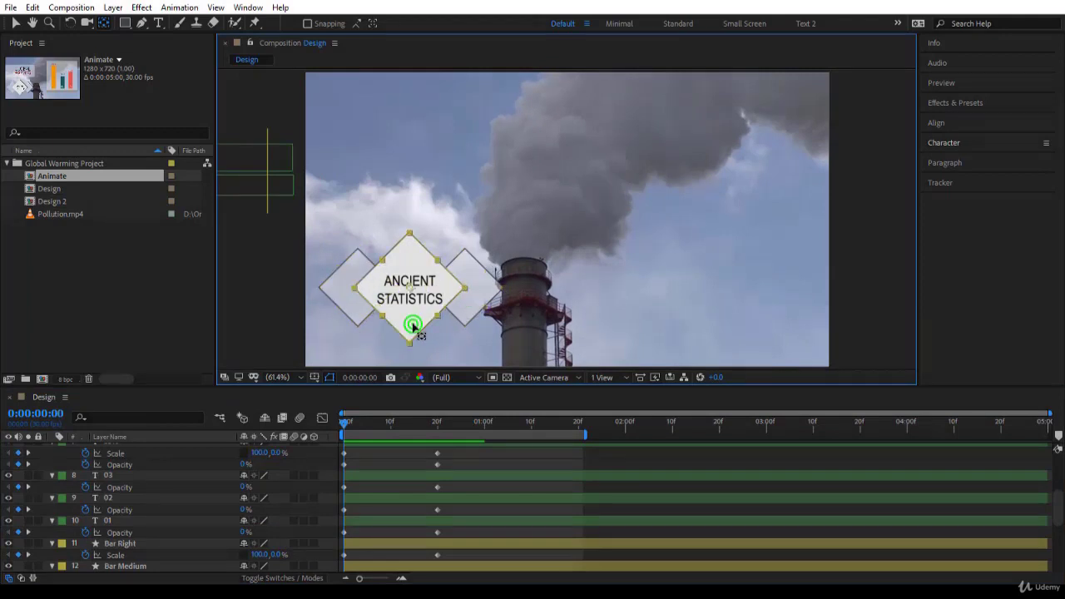
scroll(207, 477, up, 2)
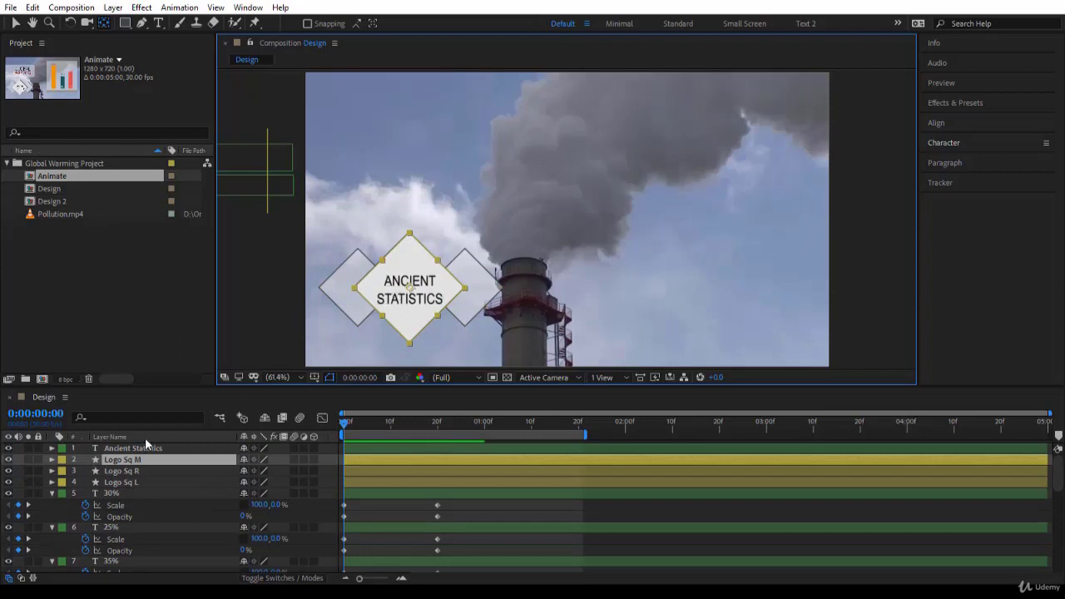
key(r)
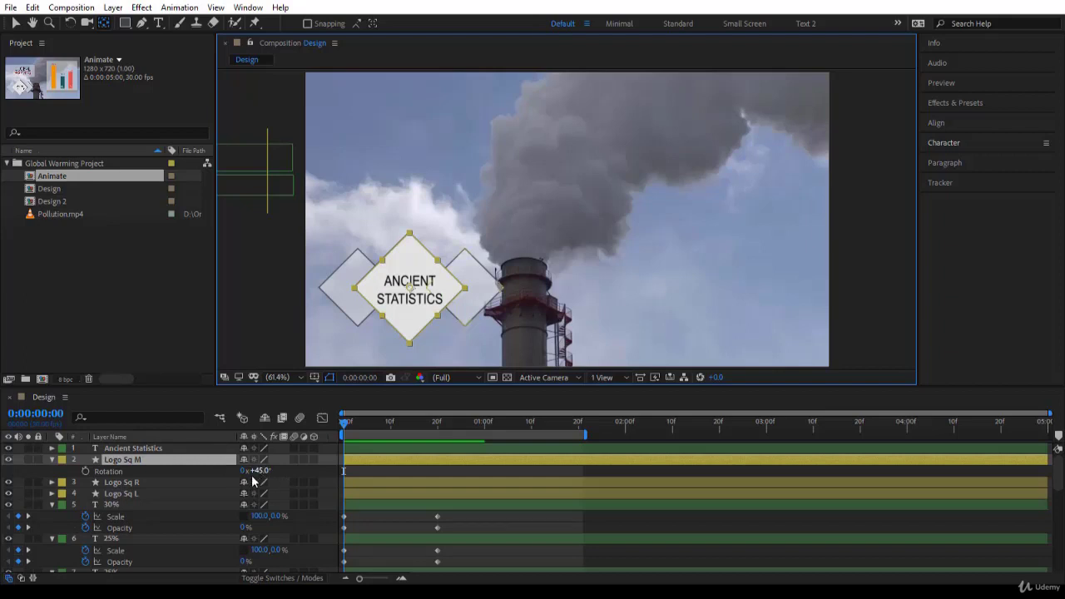
key(space)
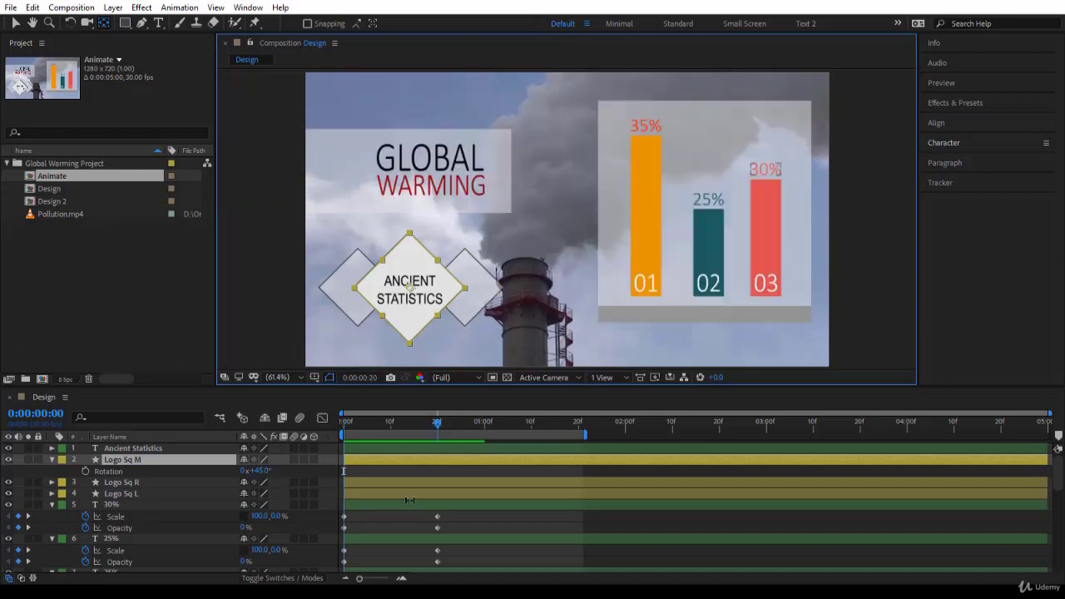
click(85, 471)
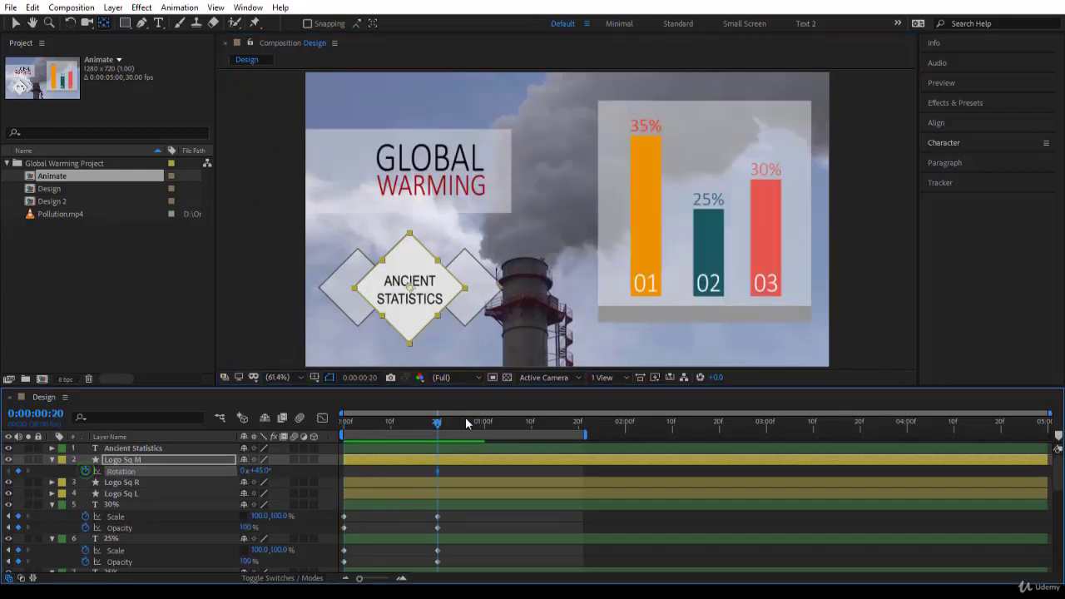
- At frame 0, move the centre diamond's anchor point to its left corner
drag(436, 428, 280, 433)
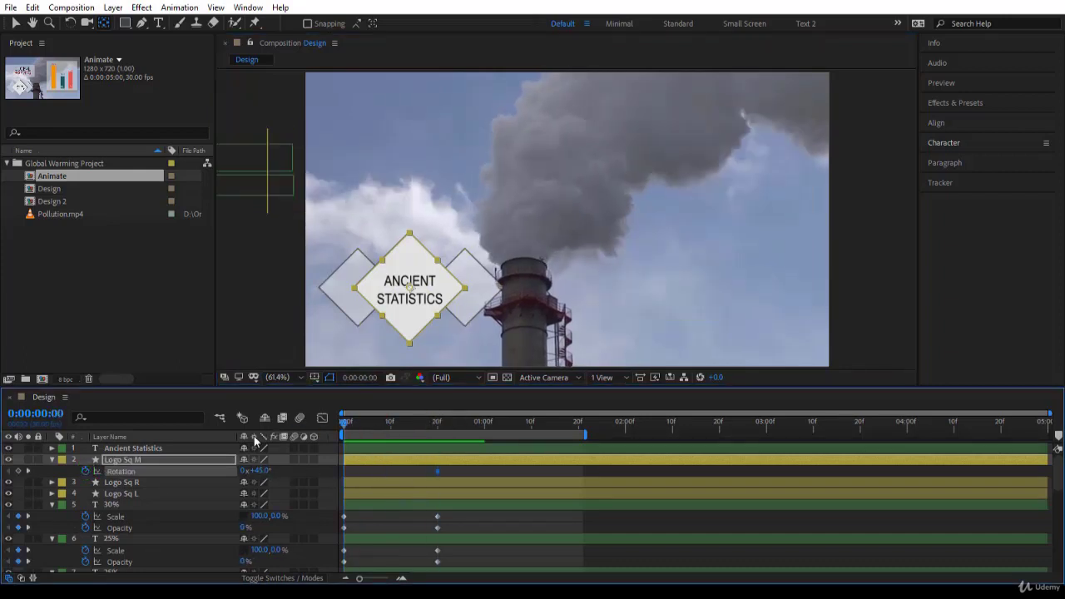
click(264, 470)
drag(265, 470, 294, 472)
key(ctrl+z)
drag(410, 286, 306, 290)
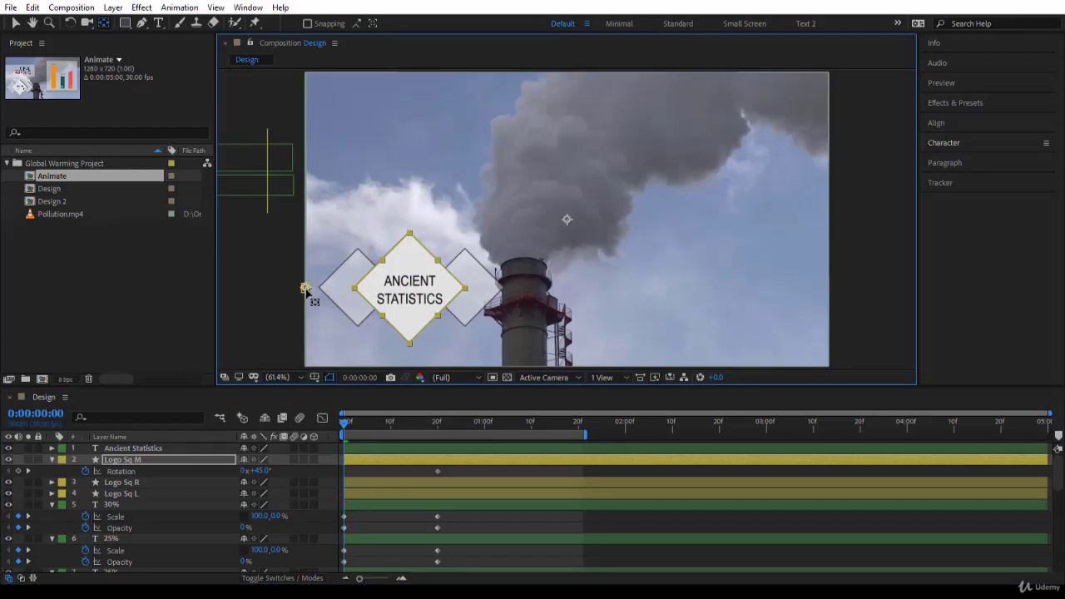
click(306, 290)
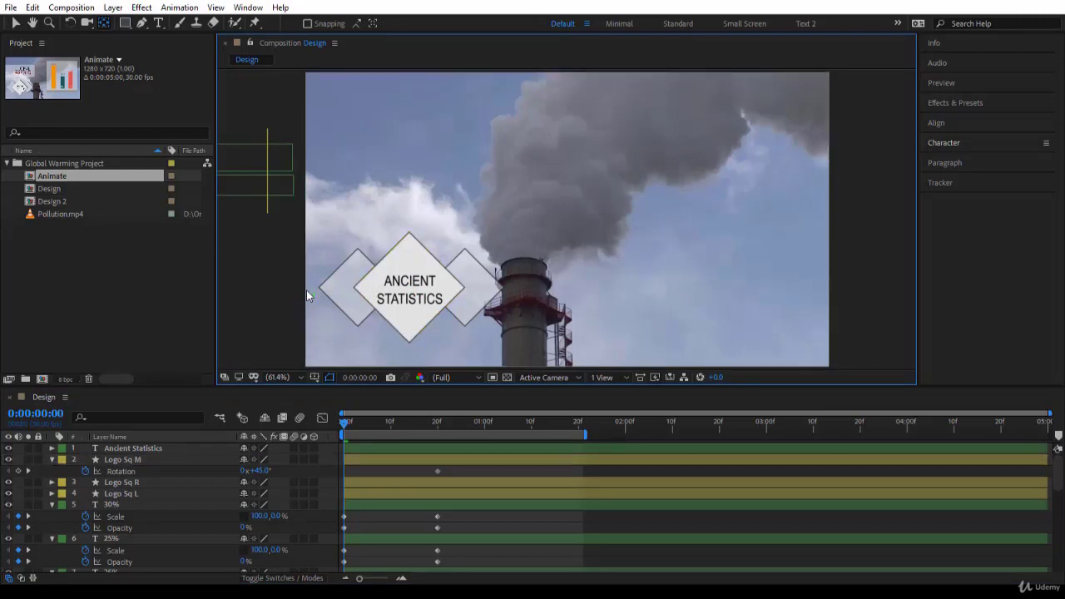
click(365, 291)
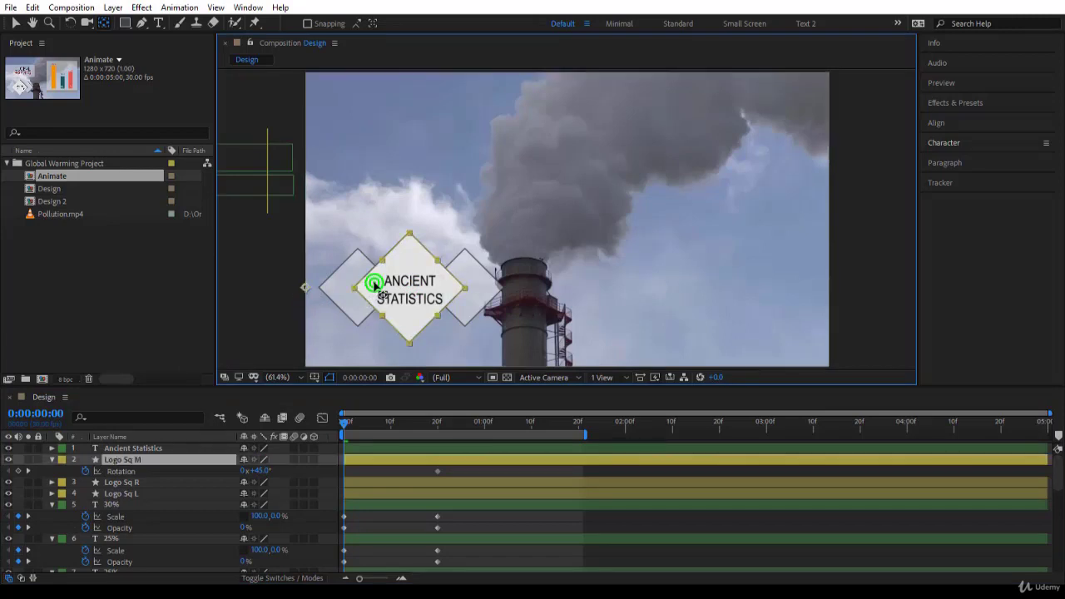
- Set the diamond's Rotation to -90° at frame 0 and check the swing at frame 10
click(261, 471)
drag(258, 470, 188, 477)
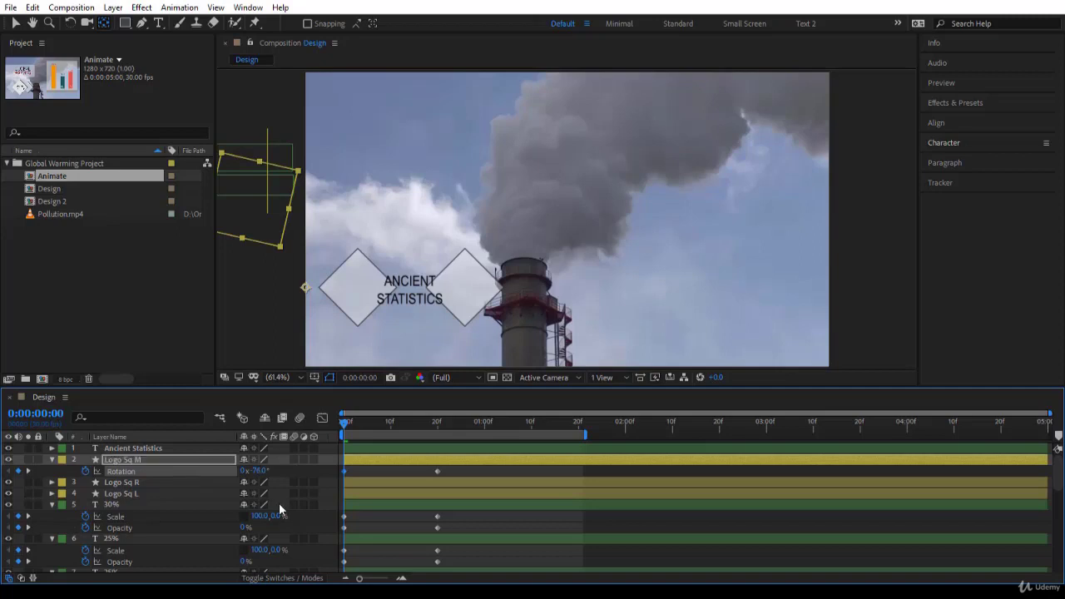
click(258, 471)
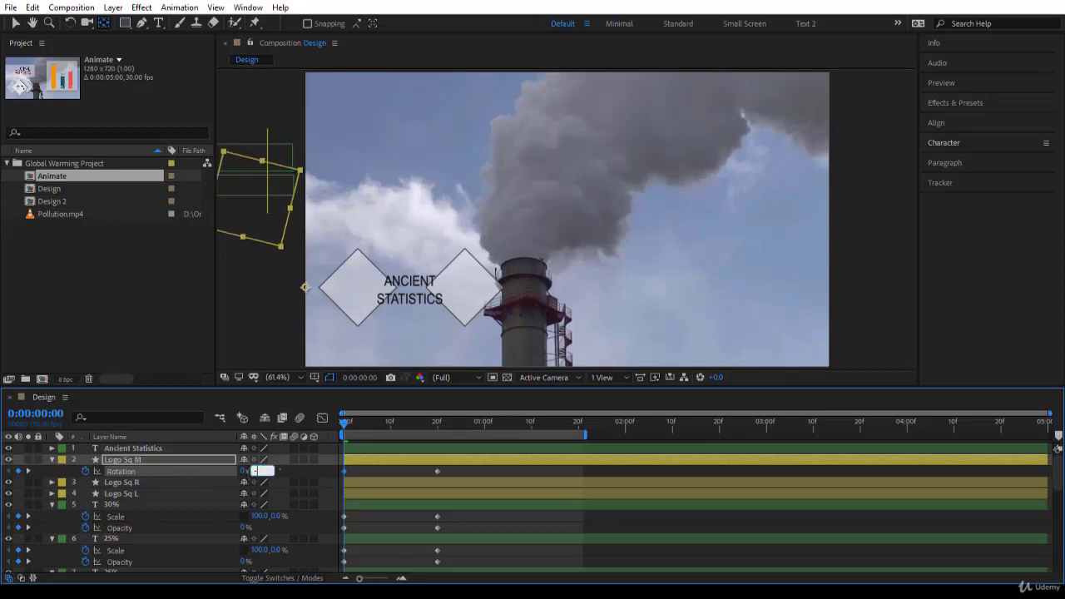
key(Return)
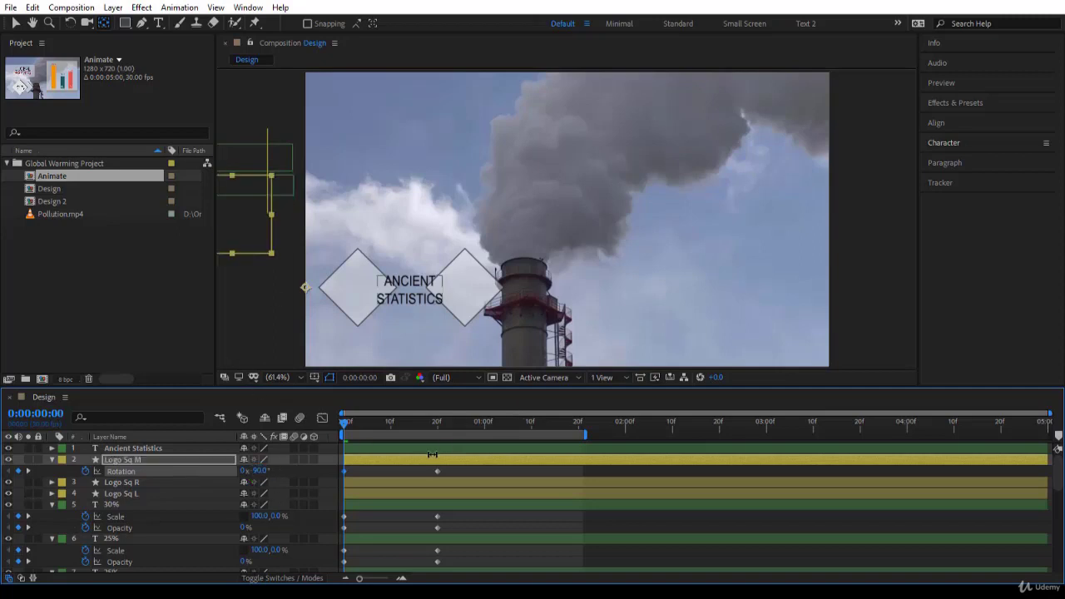
drag(348, 424, 292, 436)
- Keyframe Logo Sq M's Scale from 0% at frame 0 to 100% at frame 20
click(169, 462)
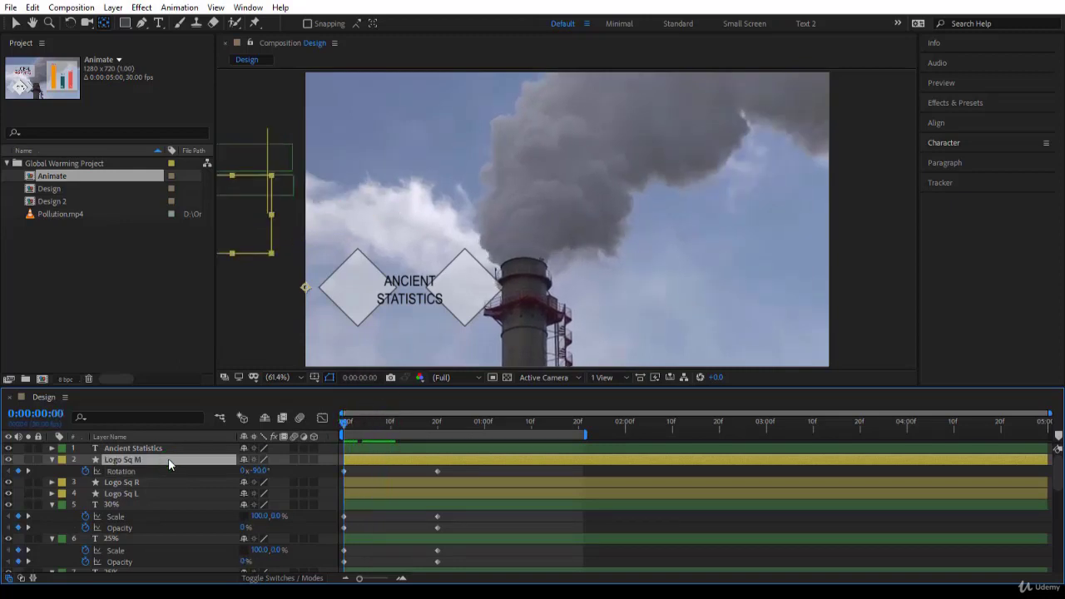
key(shift+s)
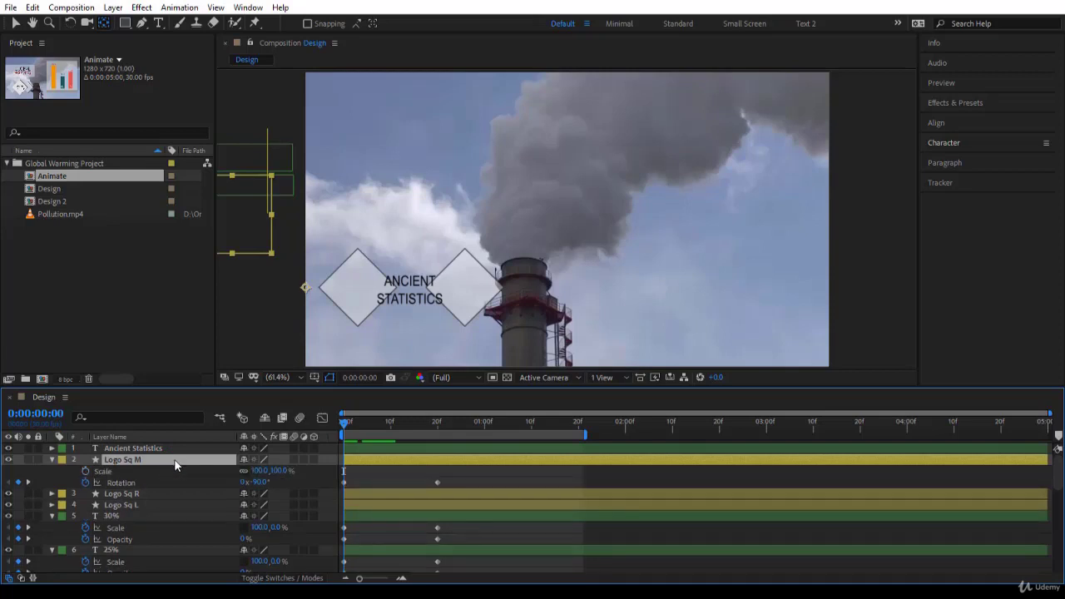
click(85, 471)
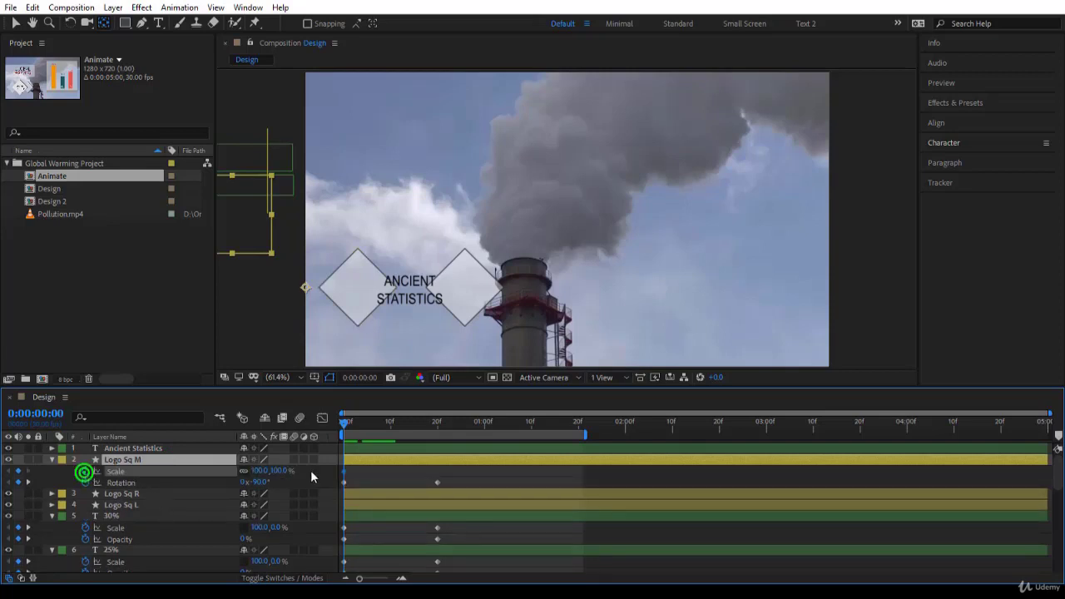
click(258, 471)
key(Return)
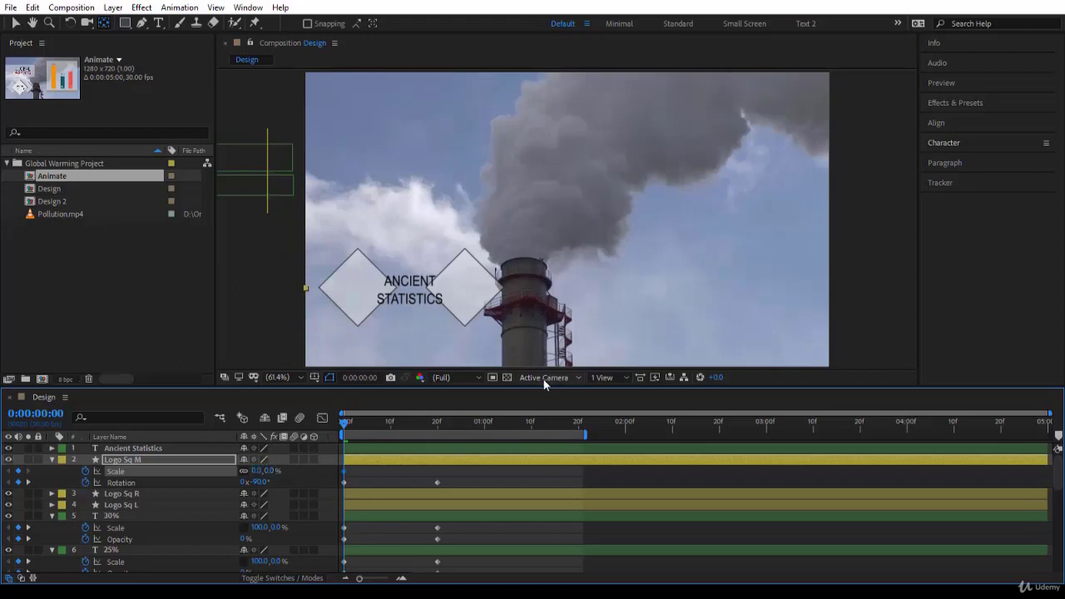
key(k)
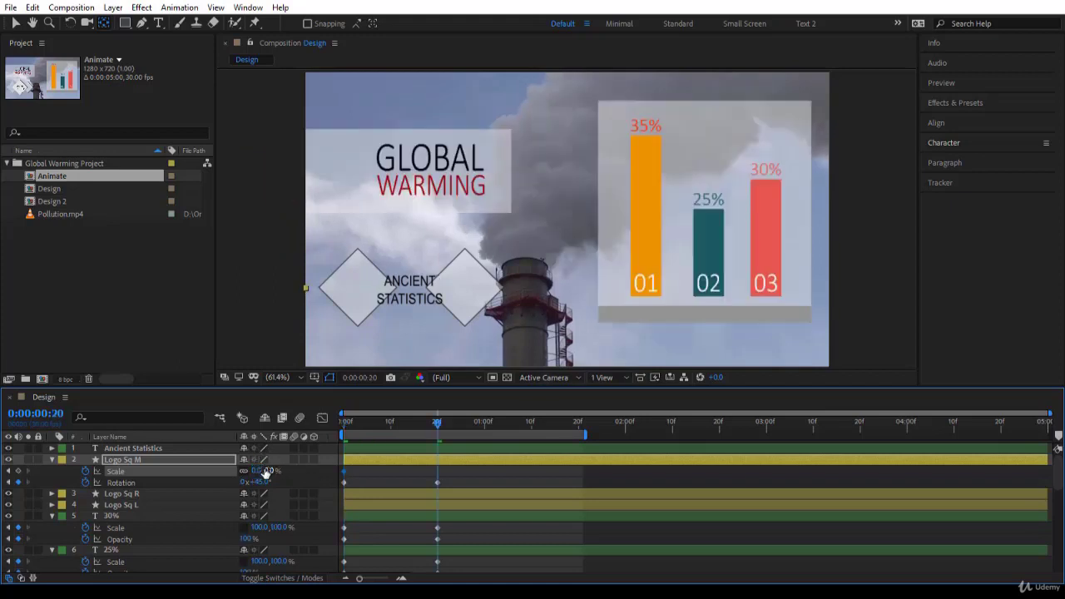
click(267, 471)
key(Return)
drag(441, 427, 438, 467)
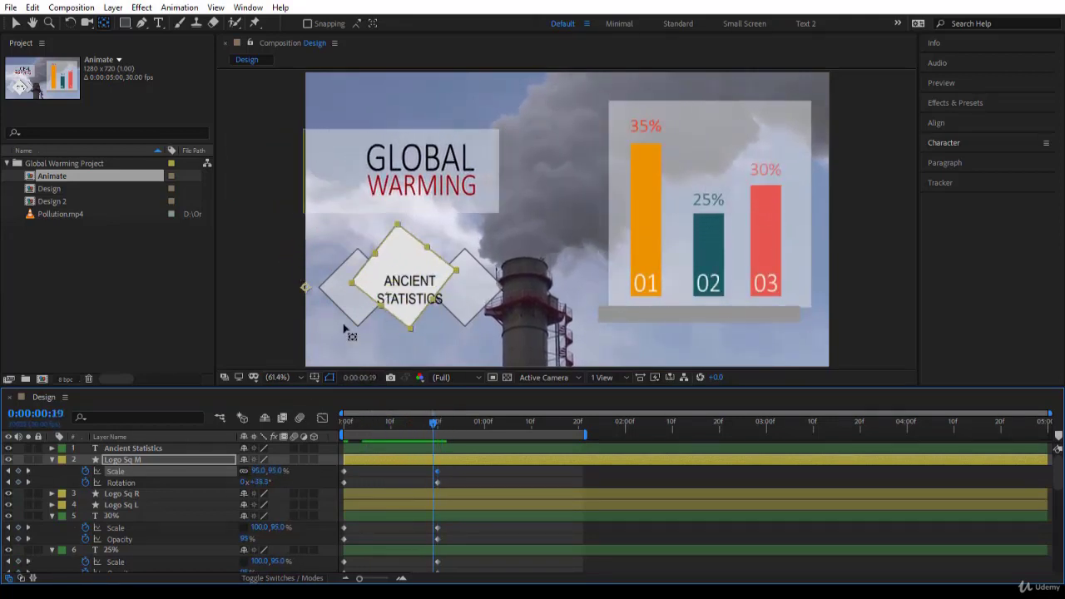
- Move the centre diamond's anchor point lower and select the right and left diamonds
click(306, 289)
drag(306, 289, 306, 323)
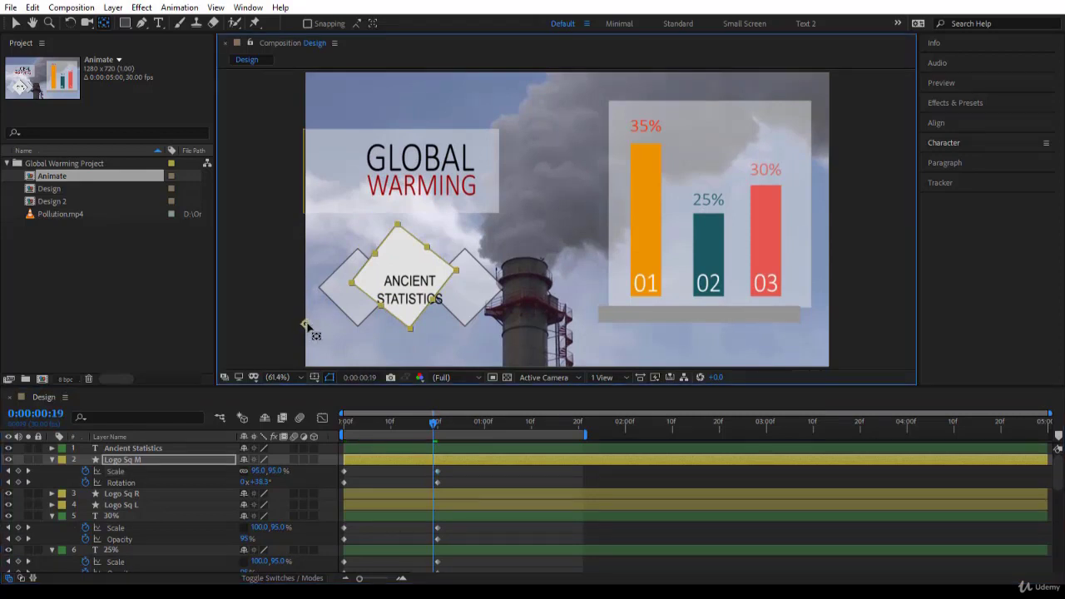
mouse_move(434, 423)
mouse_down()
mouse_move(367, 430)
mouse_move(441, 441)
mouse_up()
click(492, 294)
shift+click(352, 297)
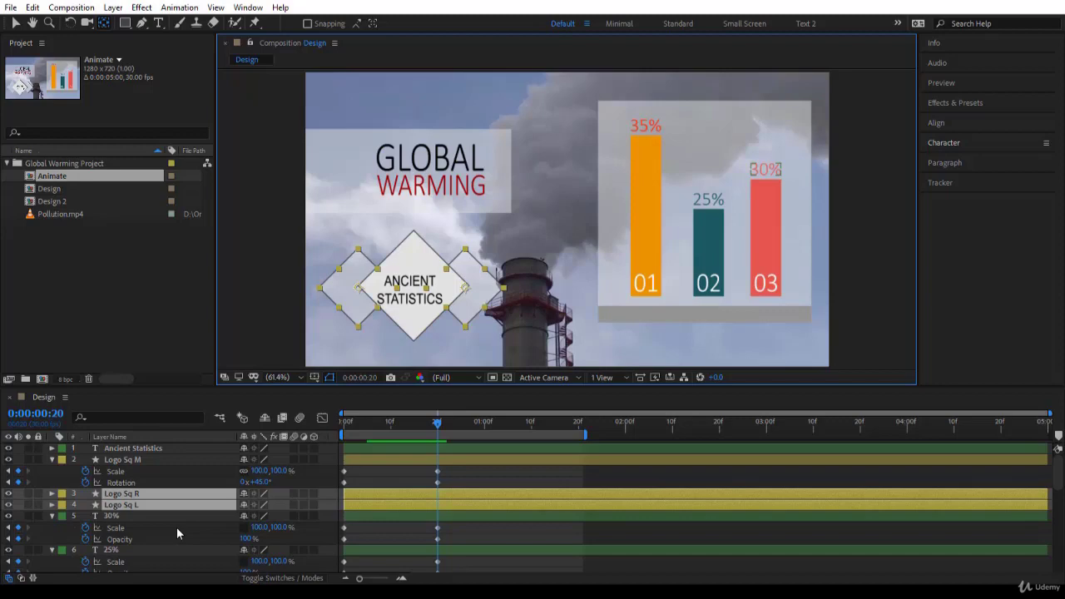
- Keyframe both side diamonds' Position at frame 20 and drag them off the left edge at frame 0
key(p)
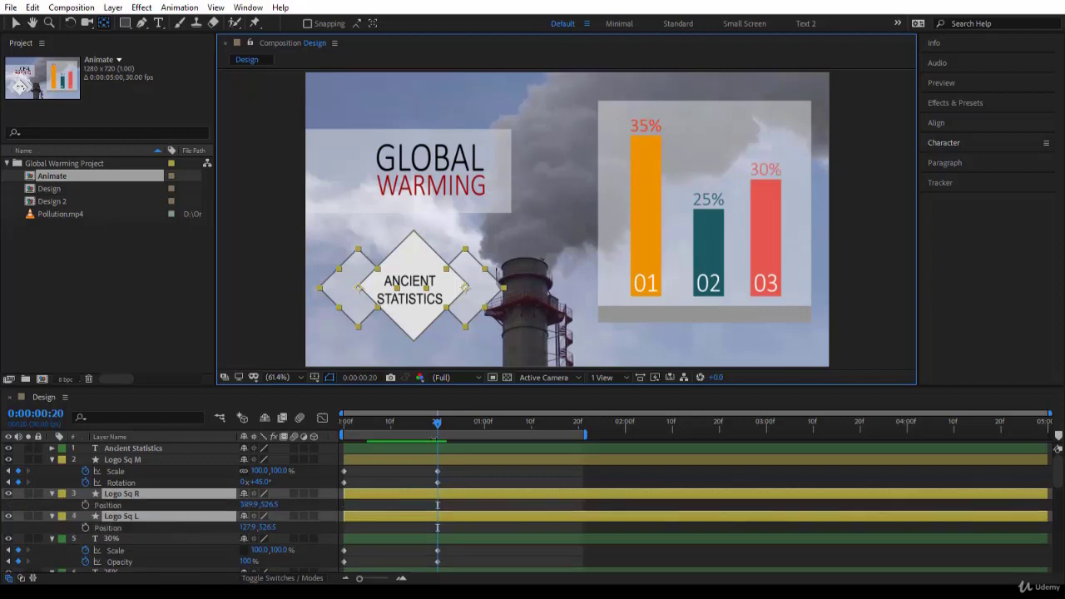
click(85, 505)
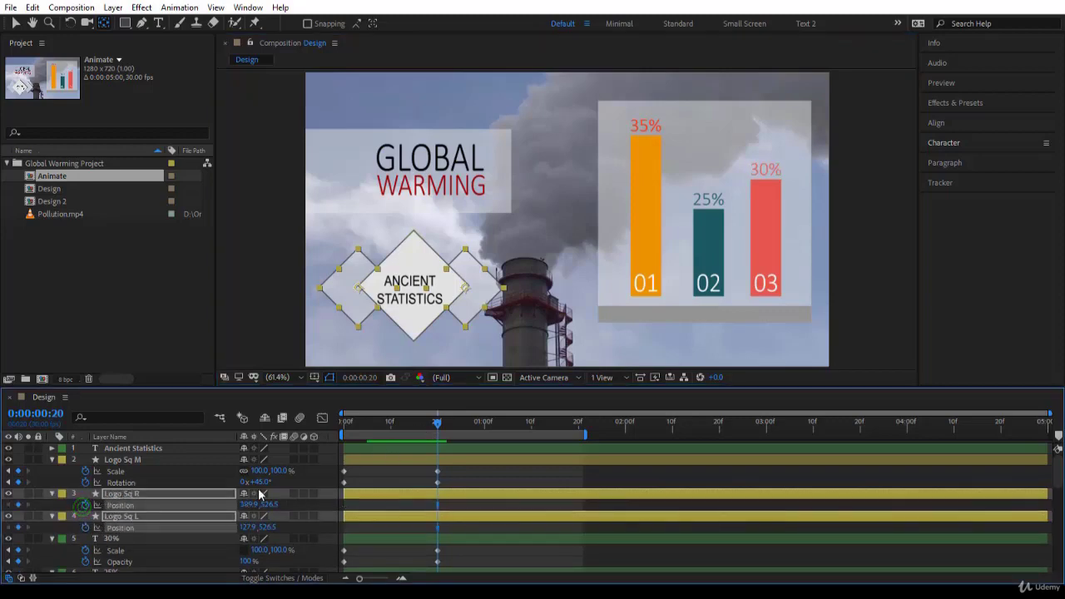
drag(437, 422, 304, 445)
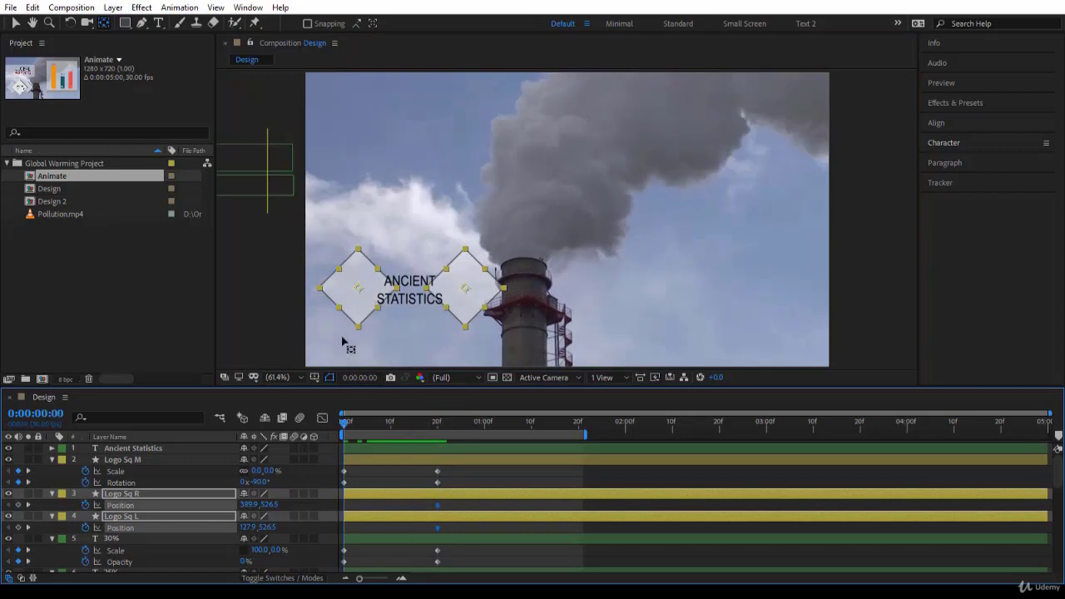
click(355, 310)
key(v)
click(358, 308)
drag(358, 308, 145, 338)
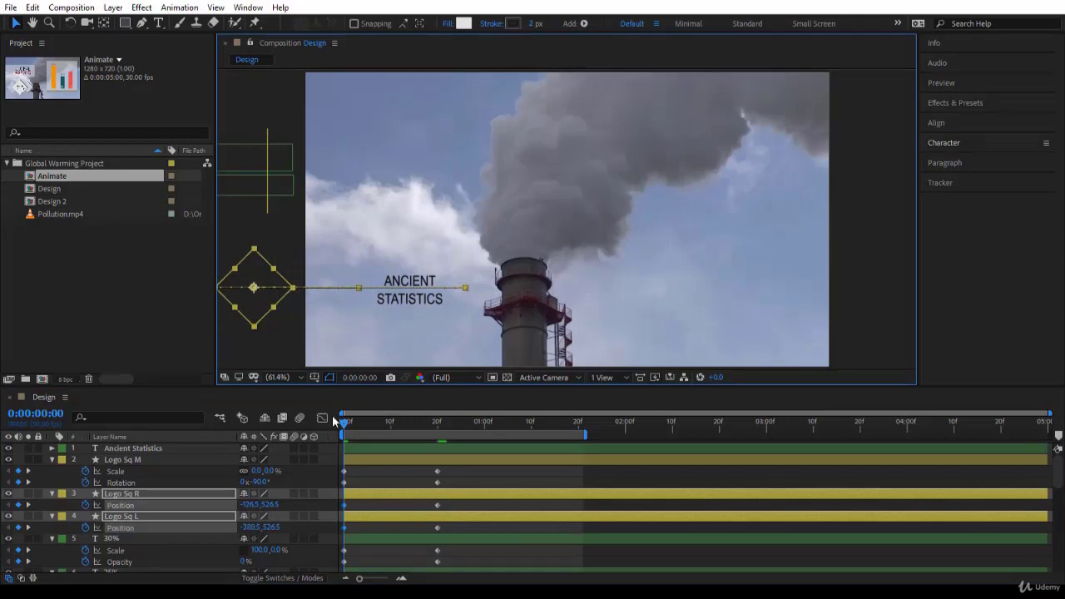
drag(345, 423, 438, 474)
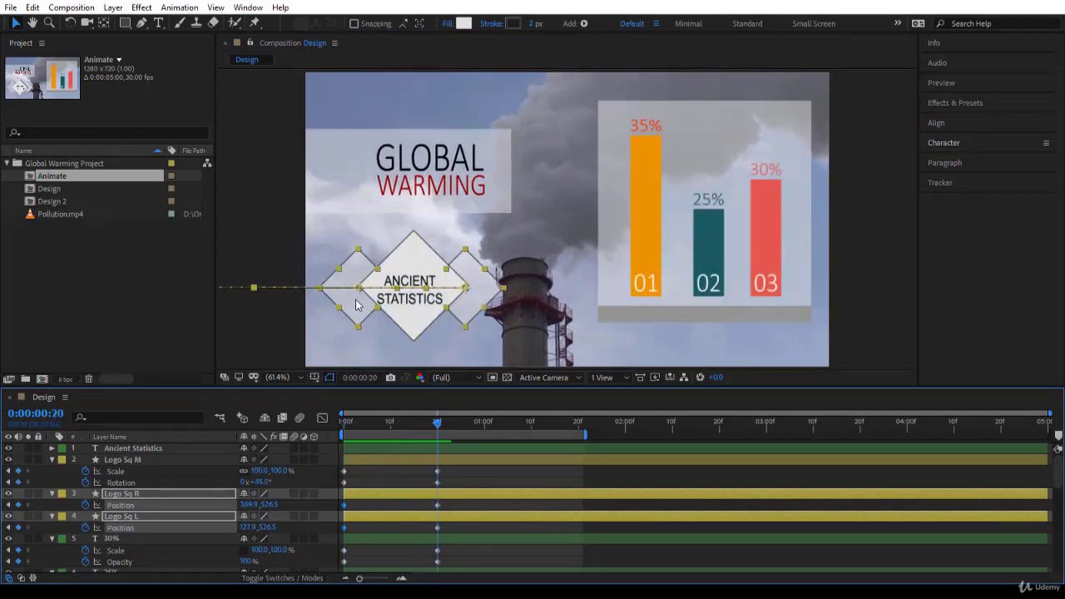
- Align Logo Sq R and Logo Sq L to horizontal centre and set their Position to 129.9
click(161, 494)
ctrl+click(166, 515)
click(940, 123)
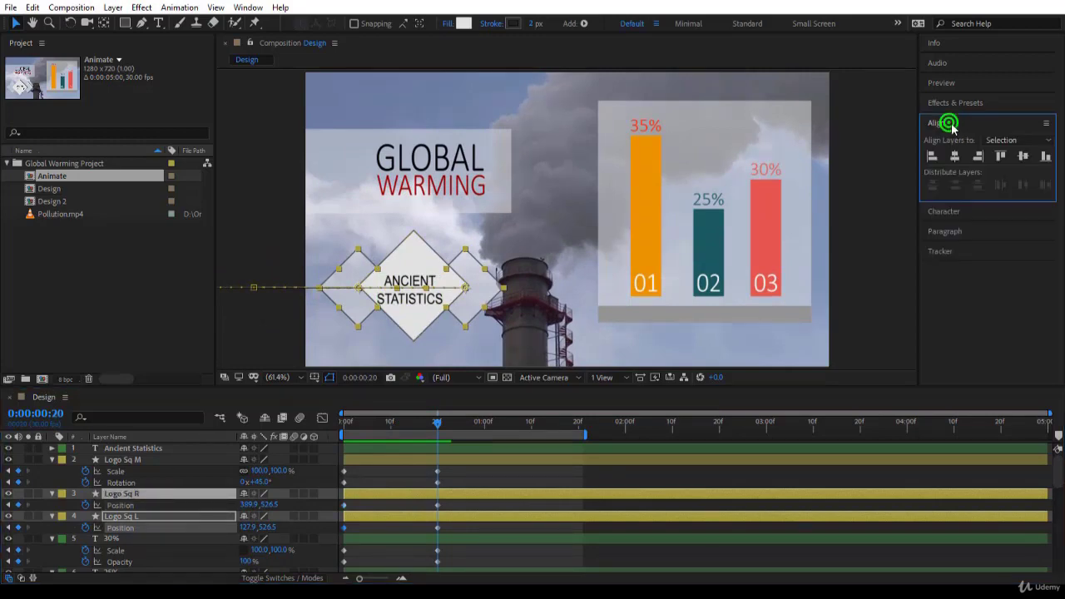
click(954, 155)
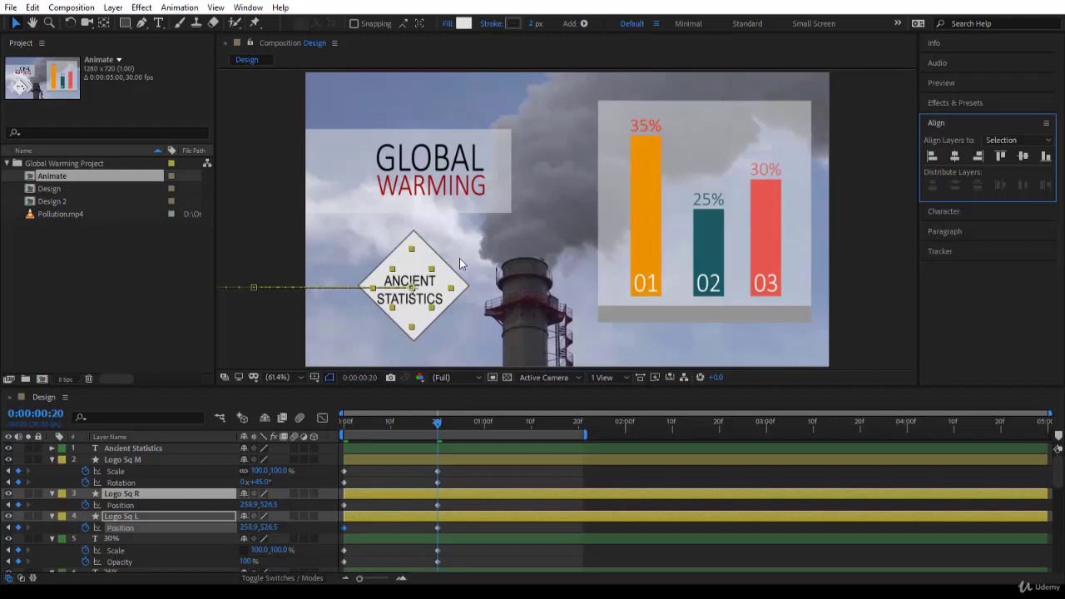
drag(249, 505, 167, 511)
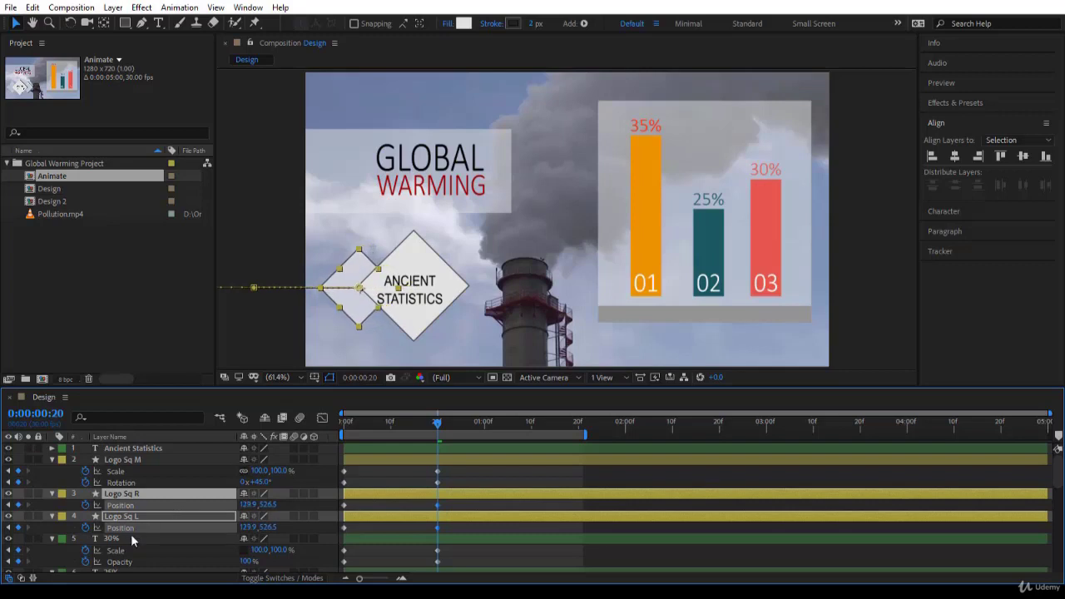
- At 1 second, slide Logo Sq R's Position right to 399.9 and preview
drag(433, 427, 486, 438)
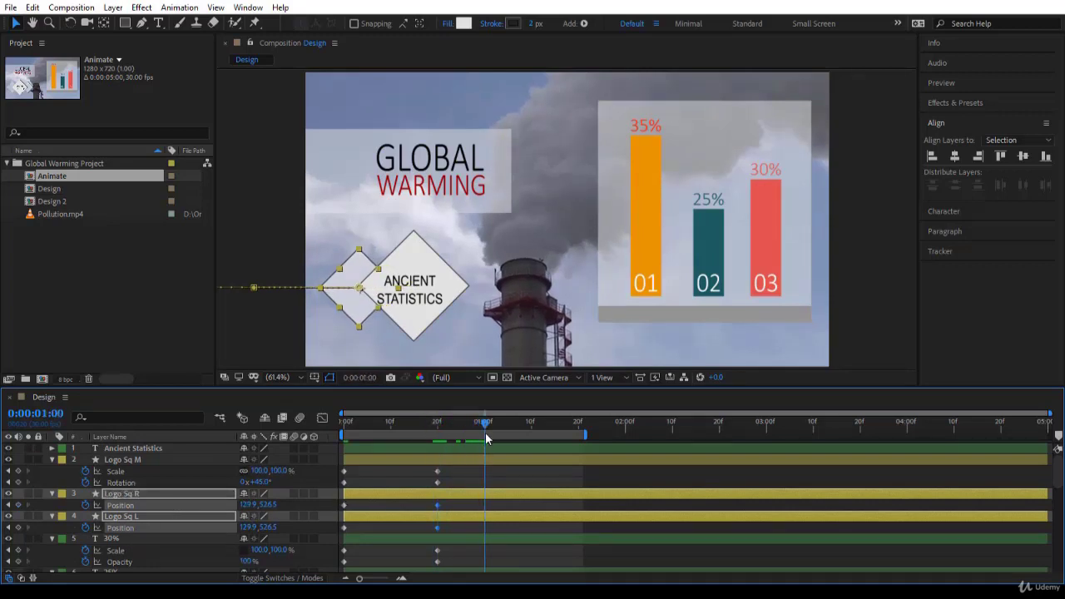
click(182, 555)
click(153, 493)
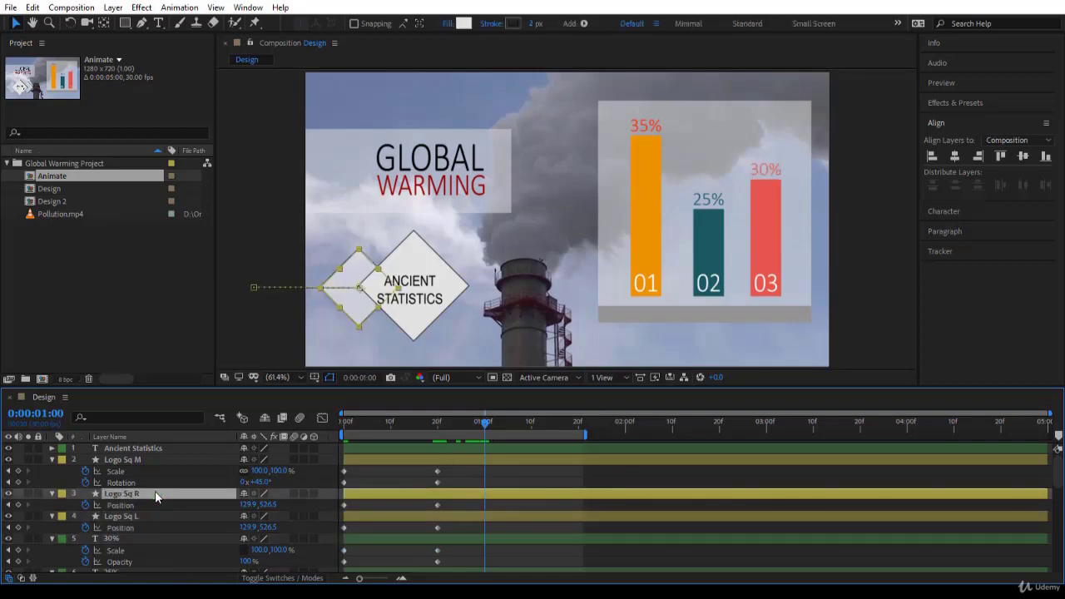
drag(248, 504, 444, 516)
key(Return)
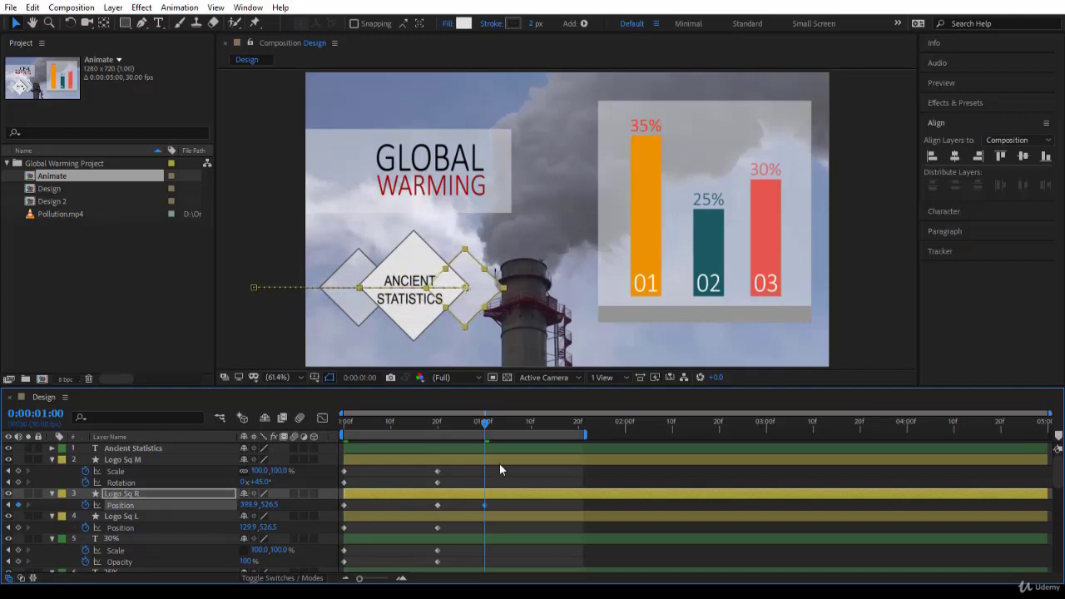
key(Home)
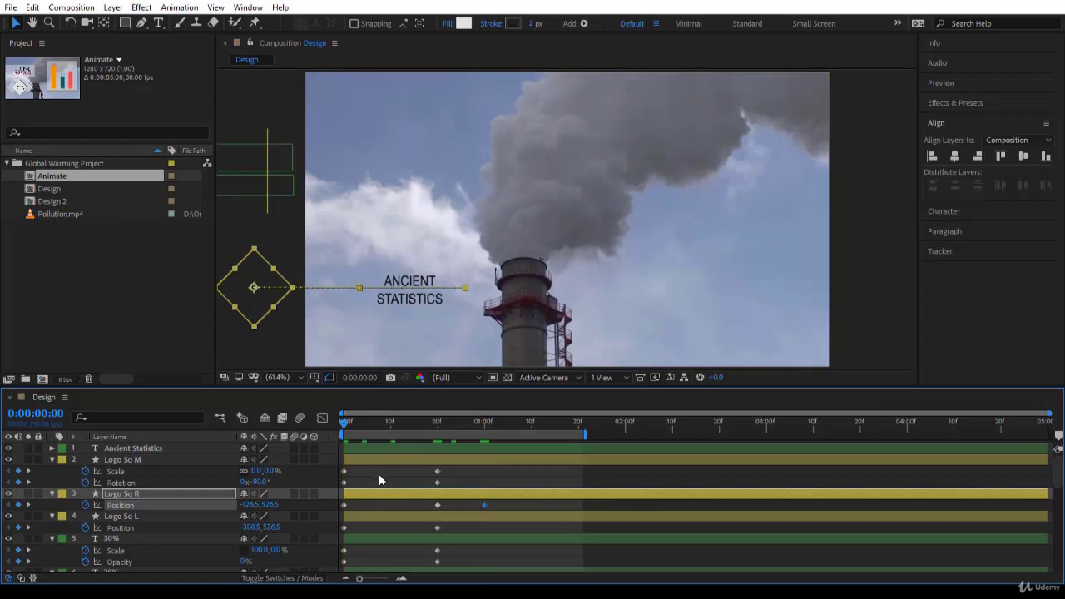
click(378, 480)
key(space)
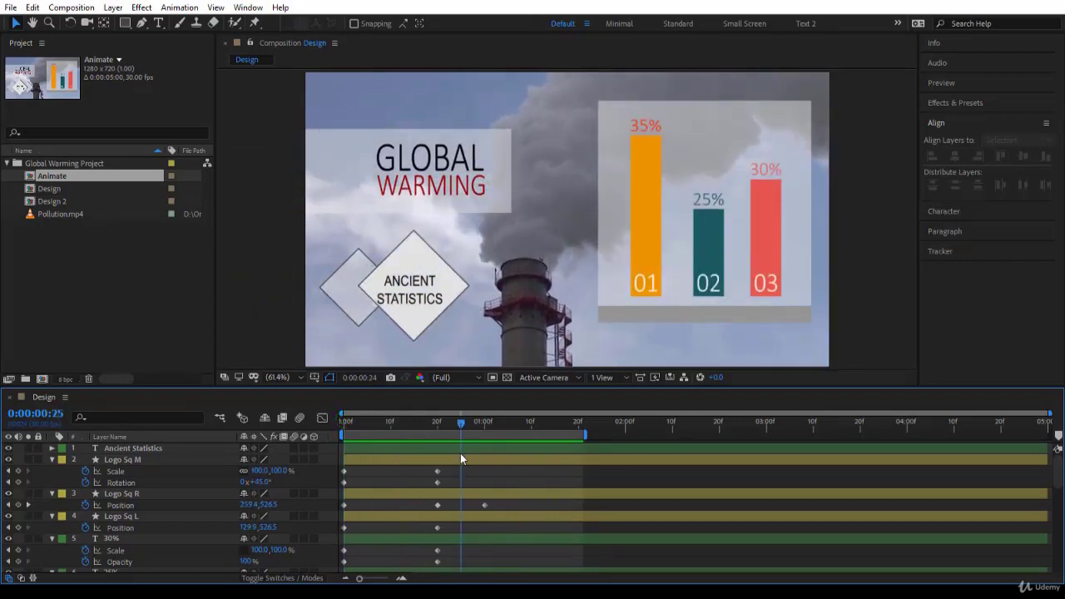
- Nudge the Ancient Statistics text and keyframe its Opacity at 100% at frame 20
click(413, 298)
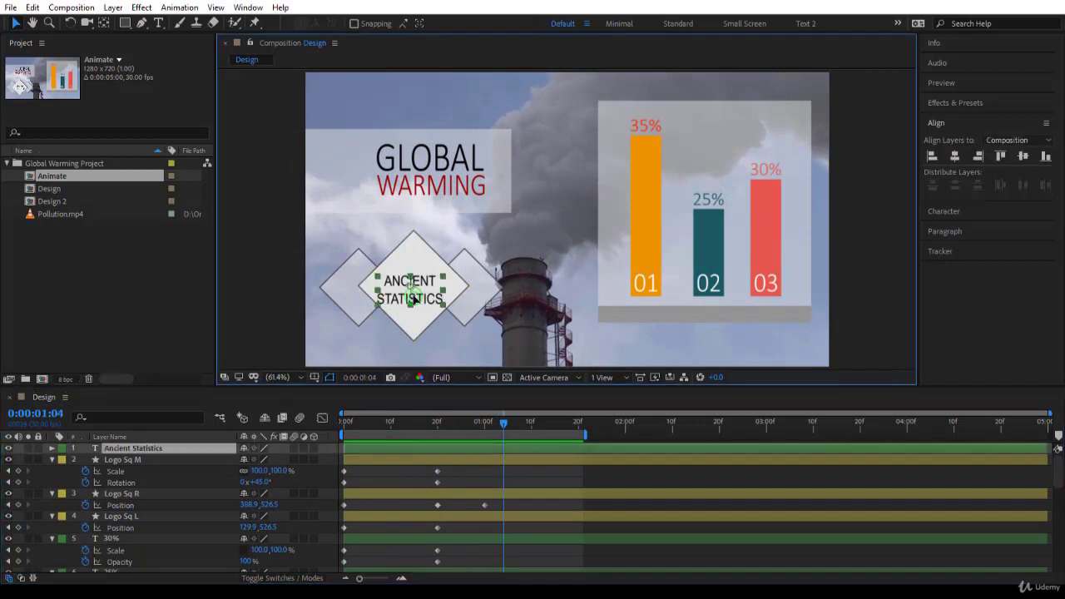
drag(414, 298, 418, 296)
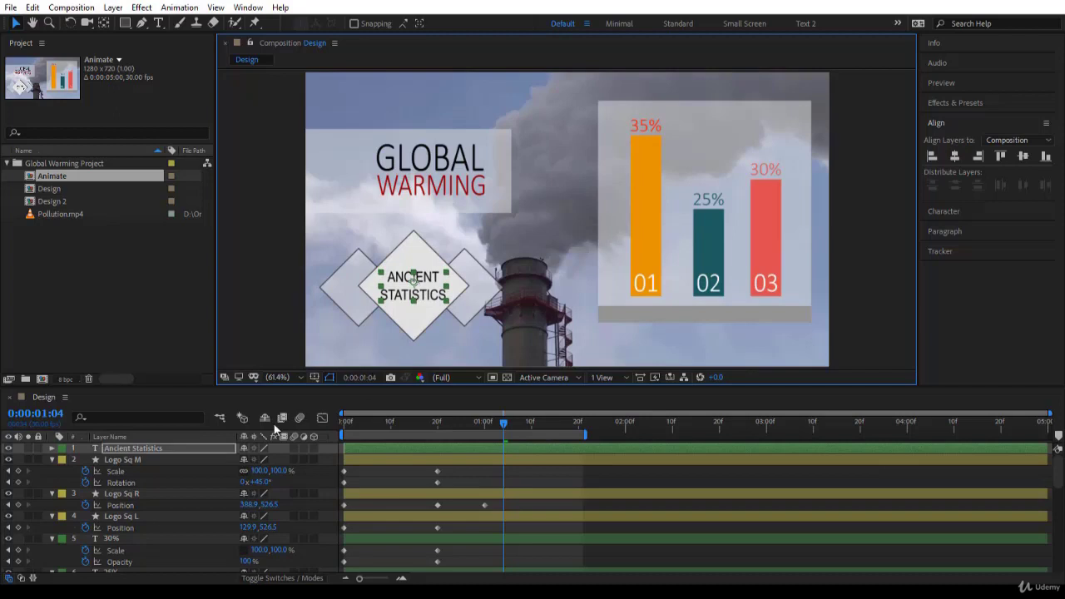
click(183, 449)
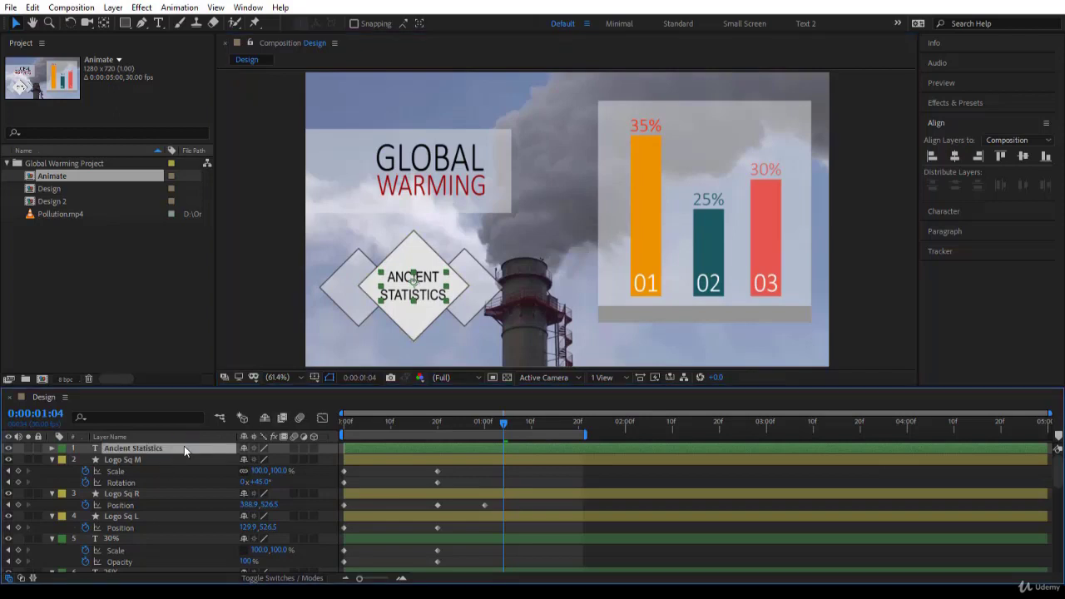
key(t)
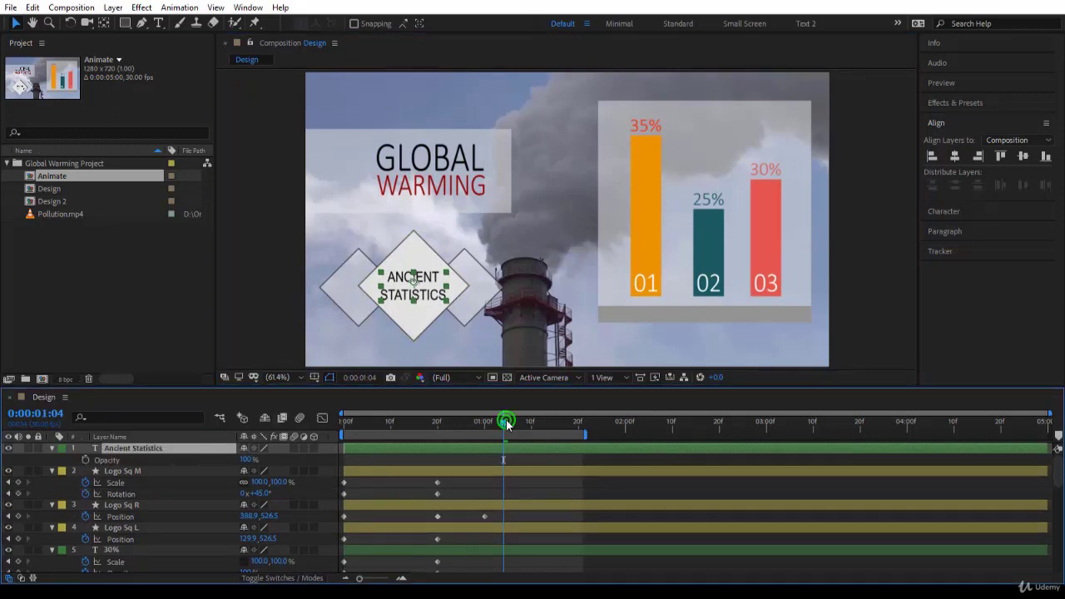
key(j)
key(j)
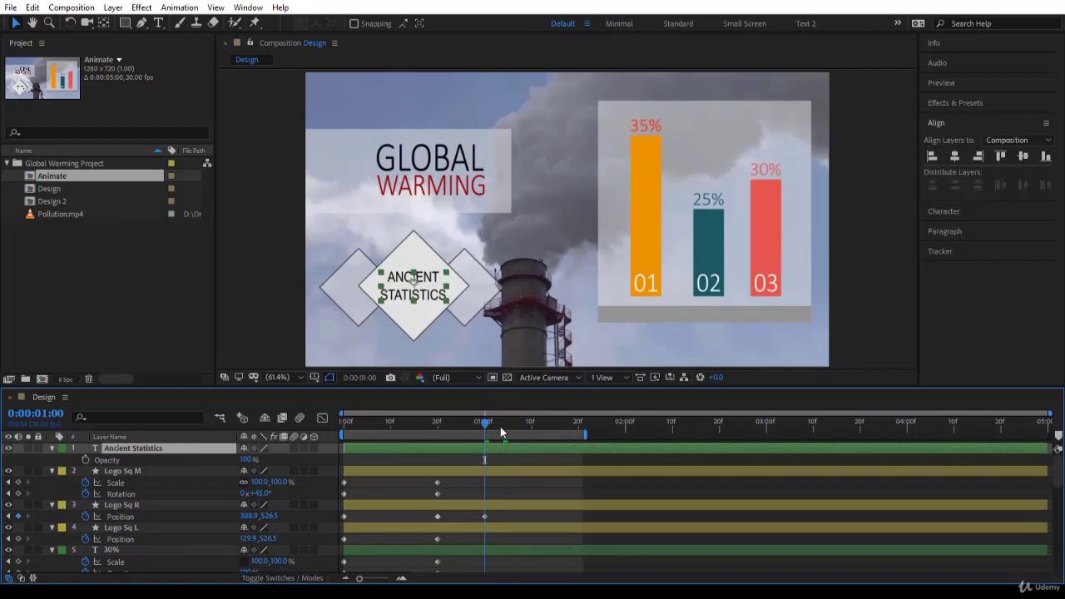
click(85, 460)
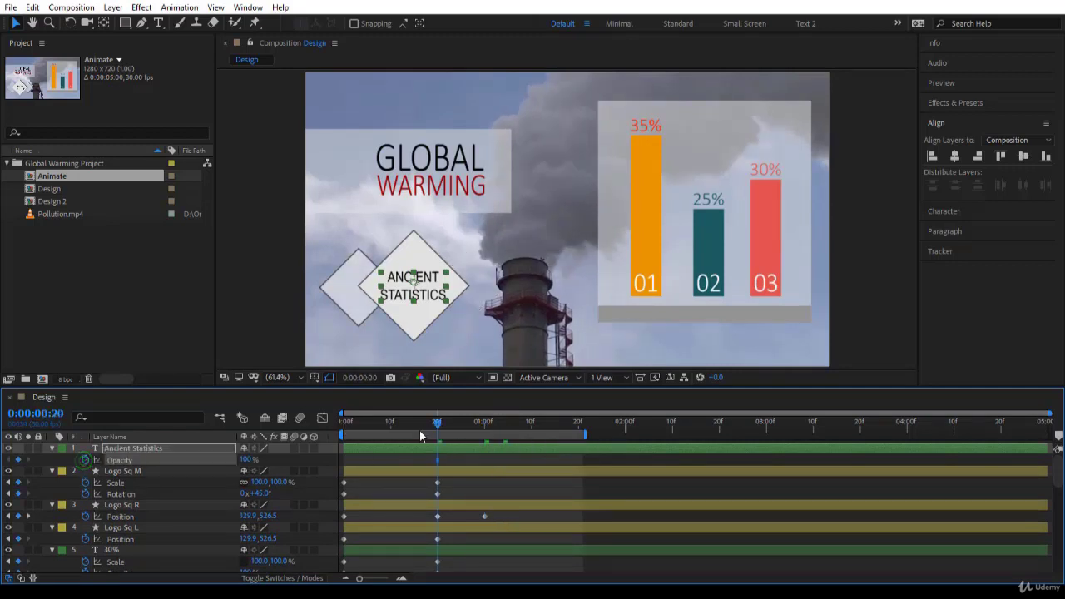
- Set the text's Opacity to 0% at frame 0 and preview the fade-in
key(Home)
click(247, 459)
text(0)
key(Return)
key(space)
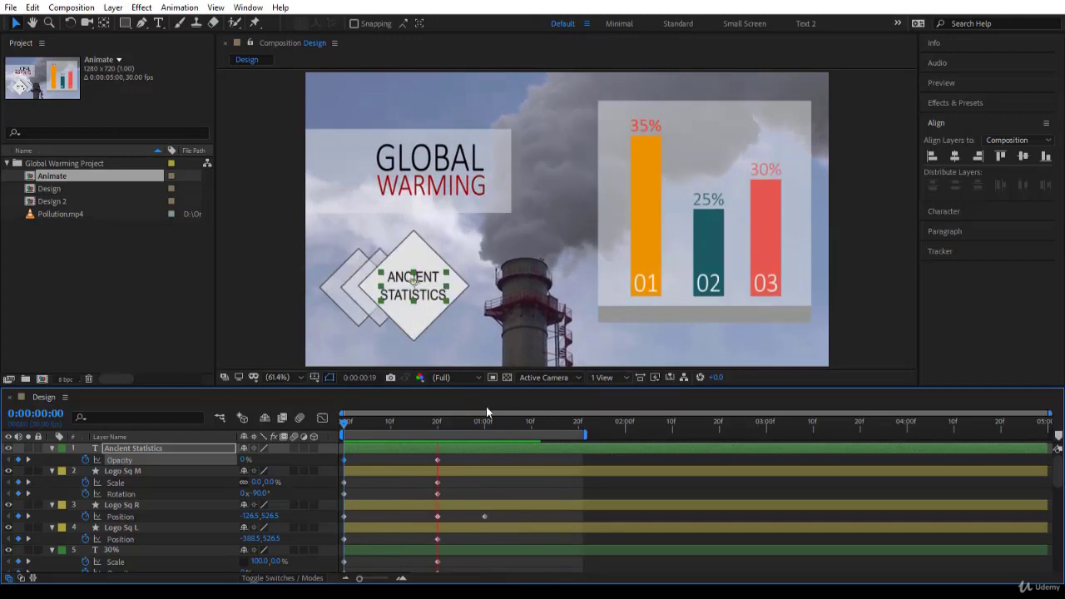
drag(344, 425, 255, 464)
- Scrub the Design comp, select the chart's grey base bar, then preview the Animate composition
click(405, 492)
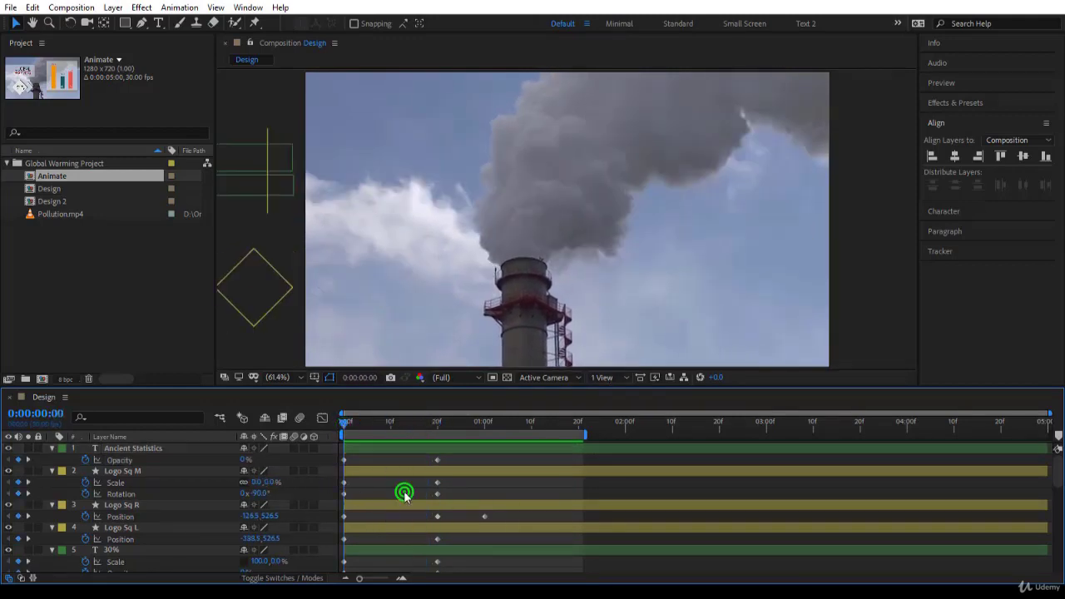
drag(348, 426, 497, 477)
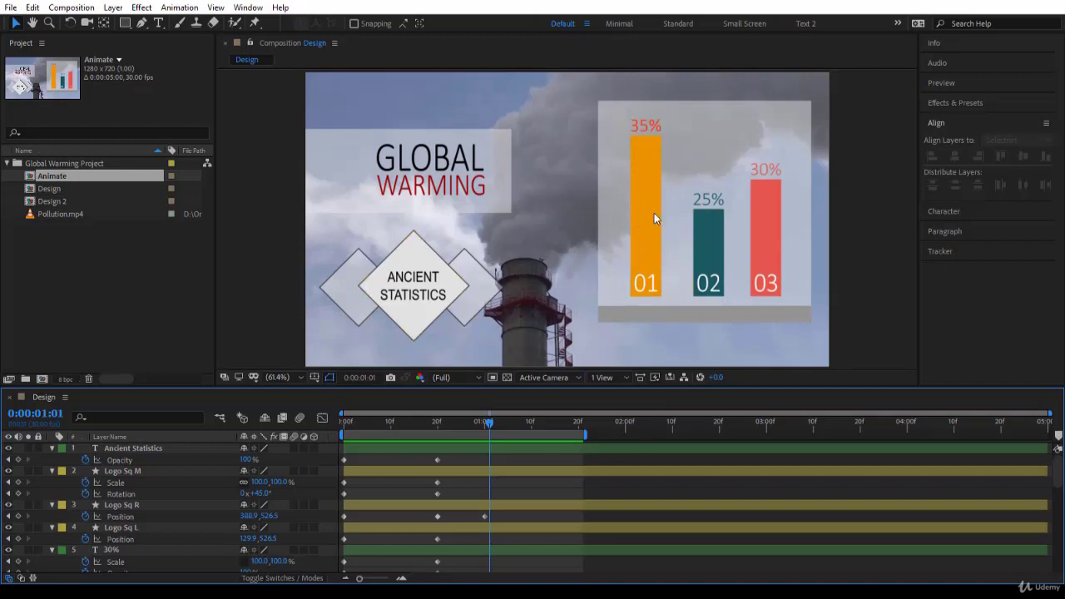
click(725, 135)
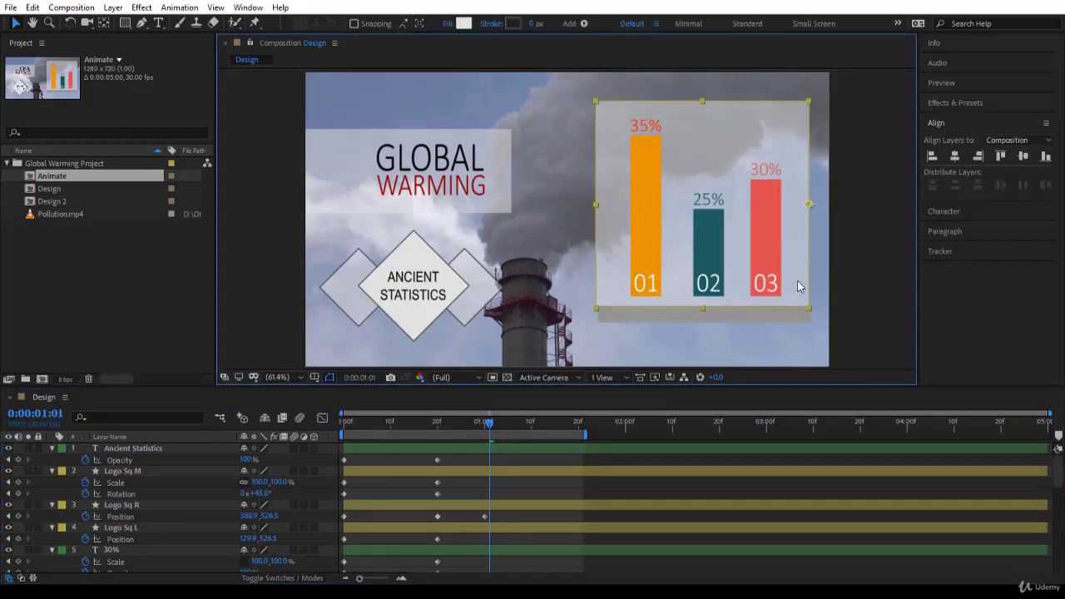
double_click(754, 318)
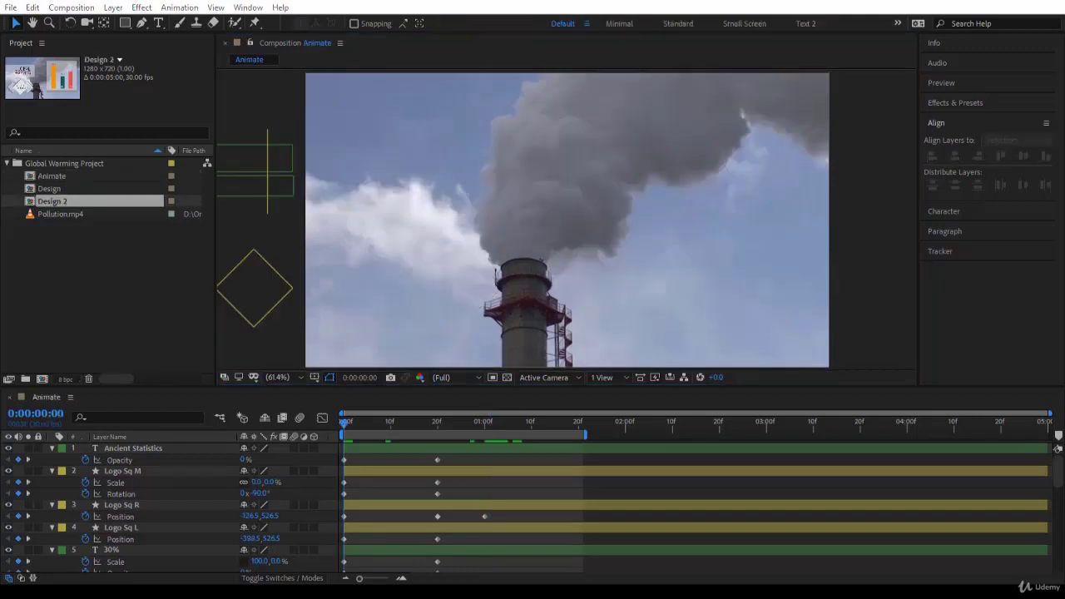
click(344, 429)
key(space)
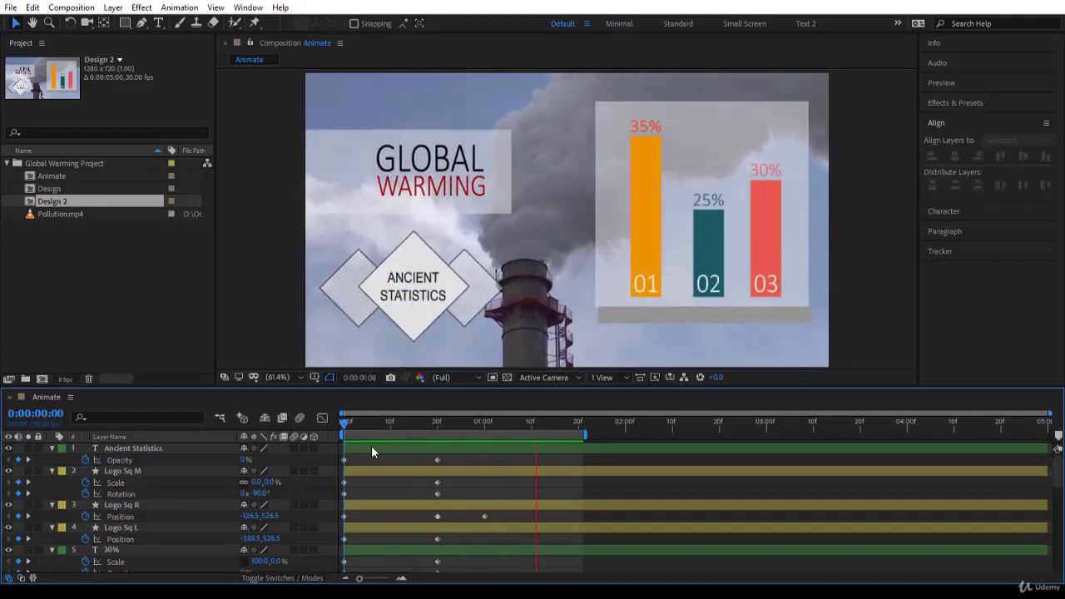